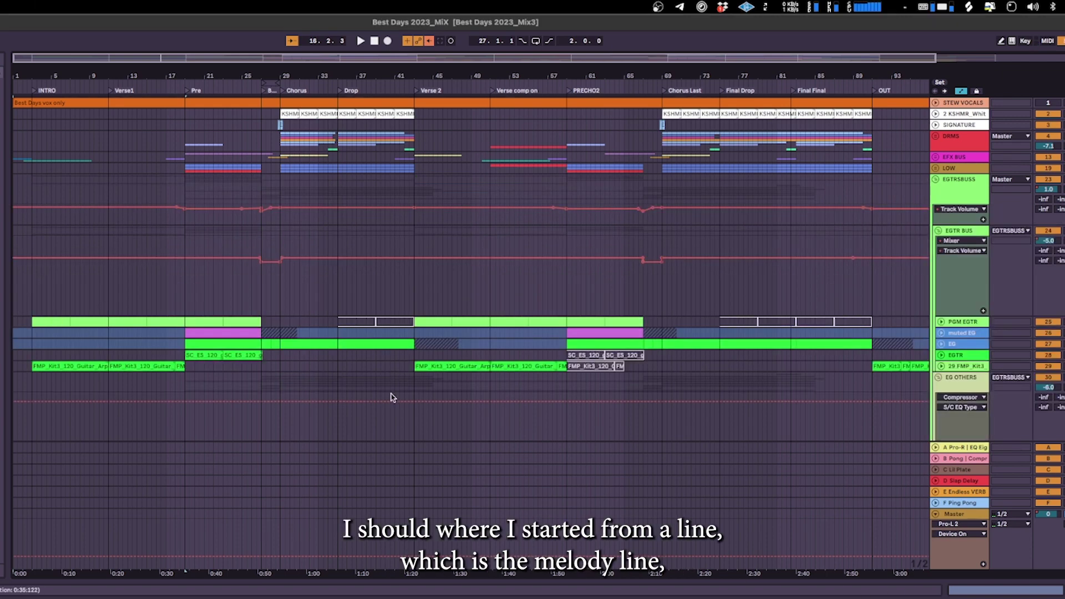
Unfold guitar arpeggio track 29 FMP_Kit3, audition its melody, then unfold the EGTR track
scroll(418, 323, "down", 1)
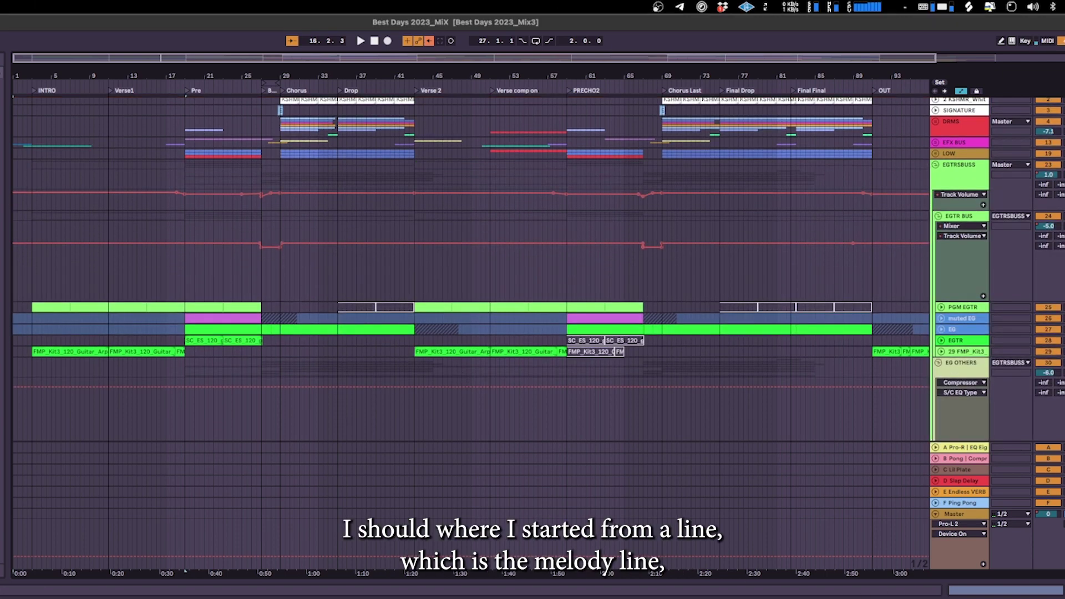
left_click(97, 360)
left_click(942, 353)
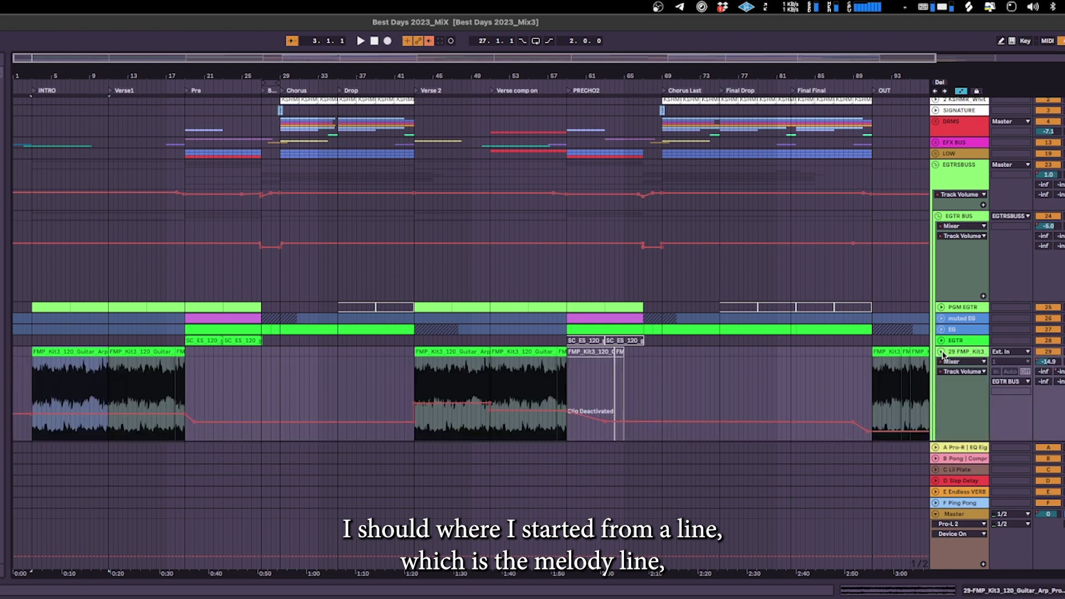
key("space")
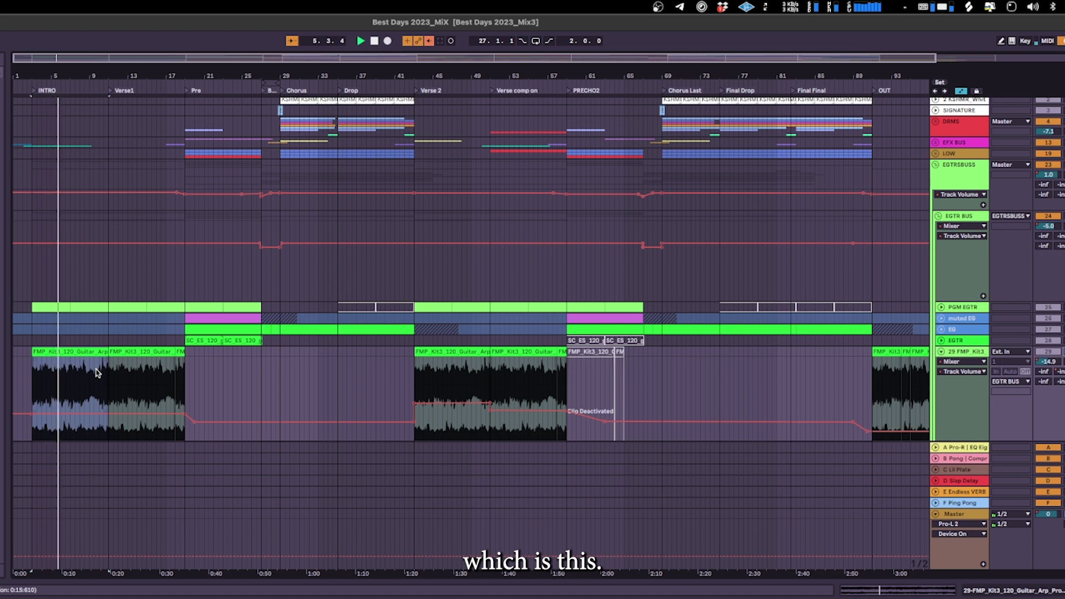
key("space")
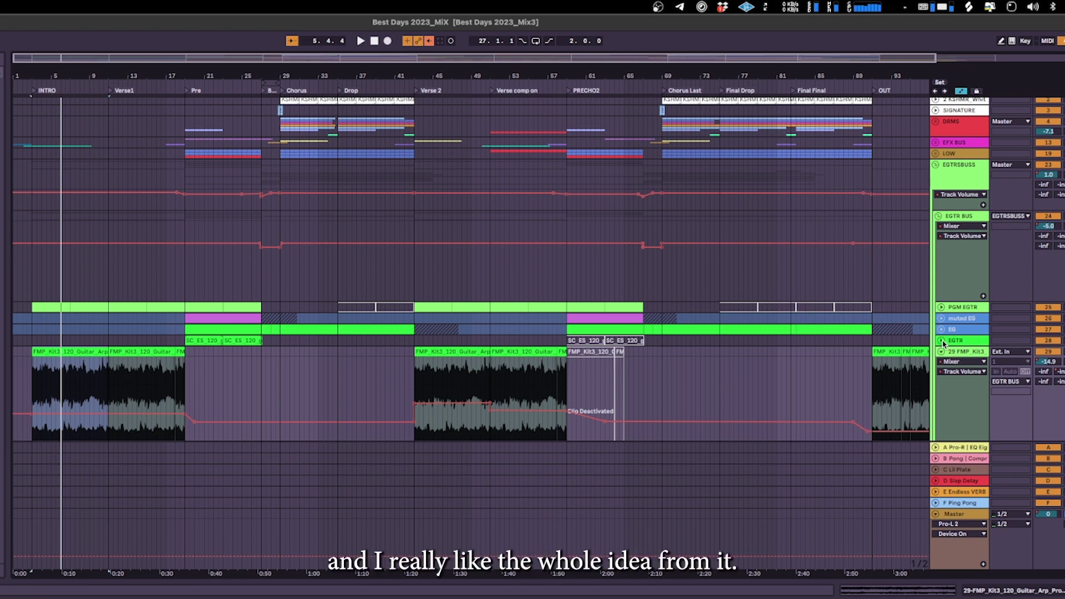
left_click(943, 341)
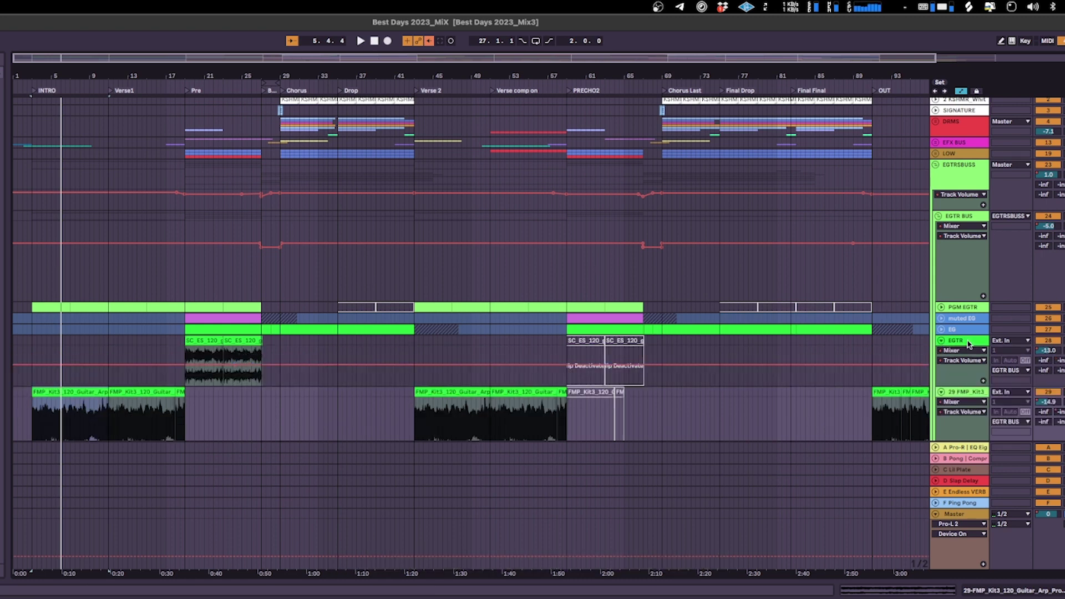
Unfold the PGM EGTR track and select bars 19 to 23 of its clip
left_click(942, 307)
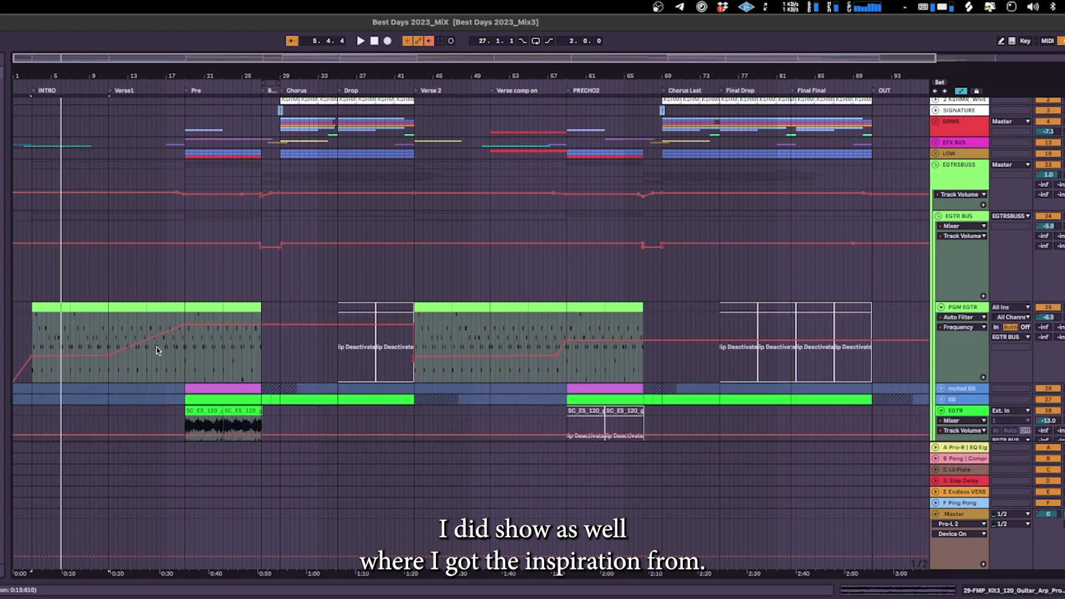
scroll(158, 350, "down", 1)
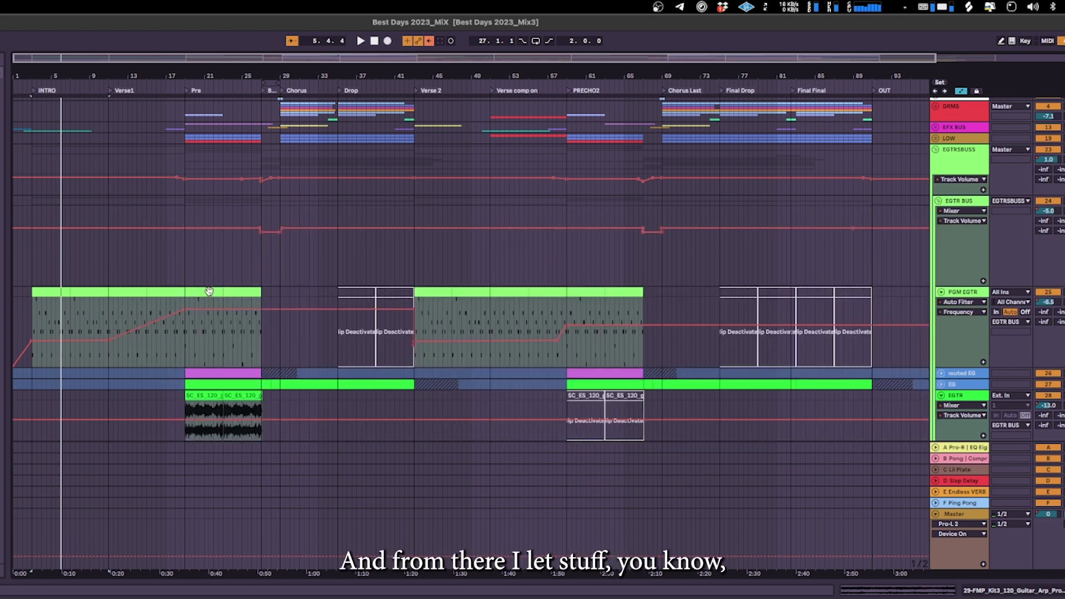
left_click_drag(186, 328, 223, 327)
Play the arrangement from bar 19 with PGM EGTR's Omnisphere window briefly open
left_click(939, 291)
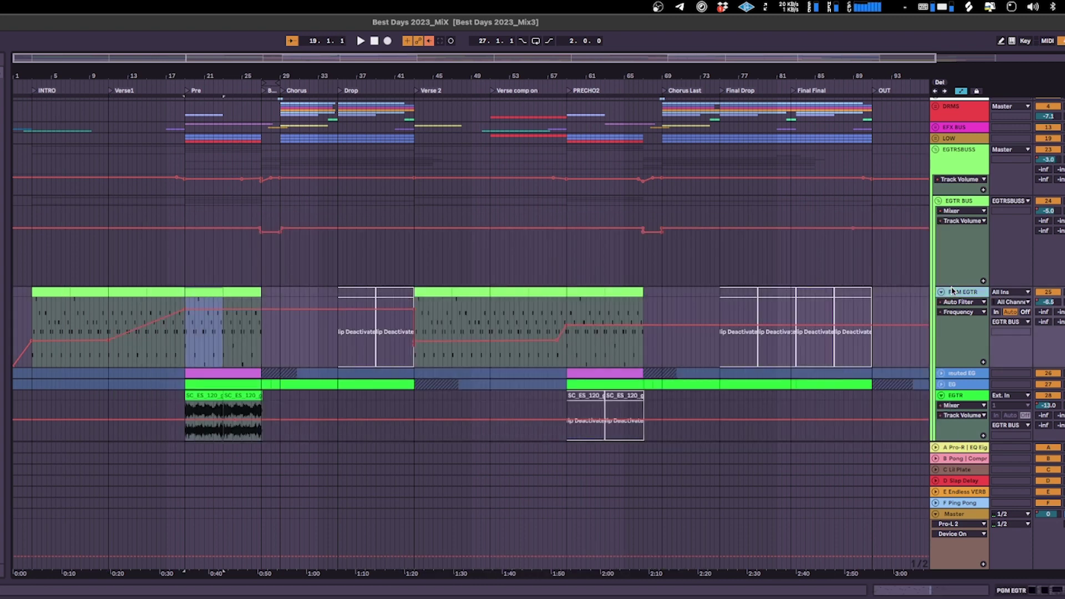
key("space")
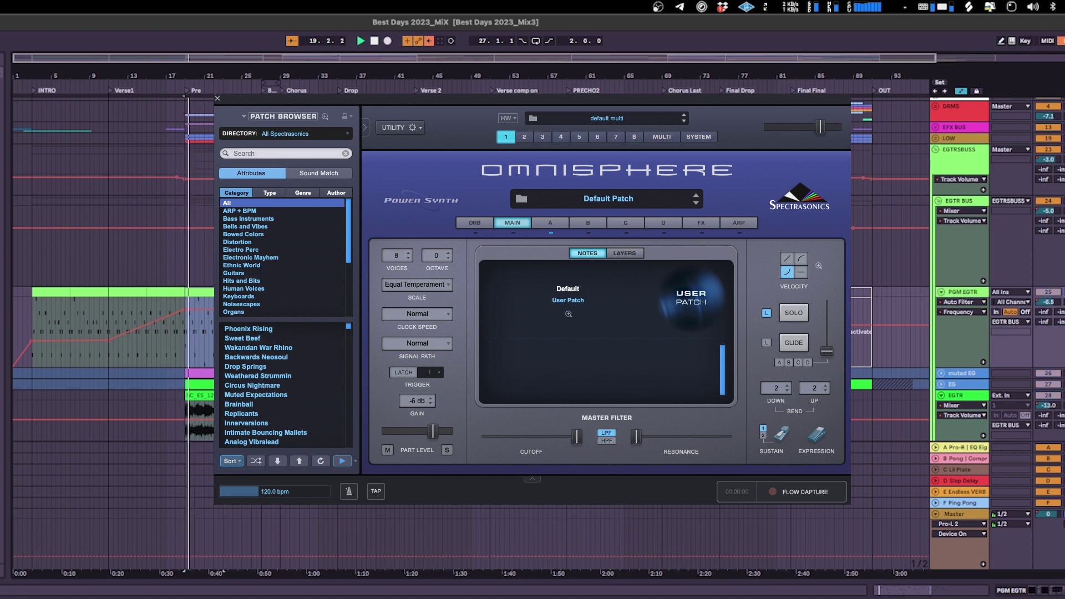
key("super+alt+p")
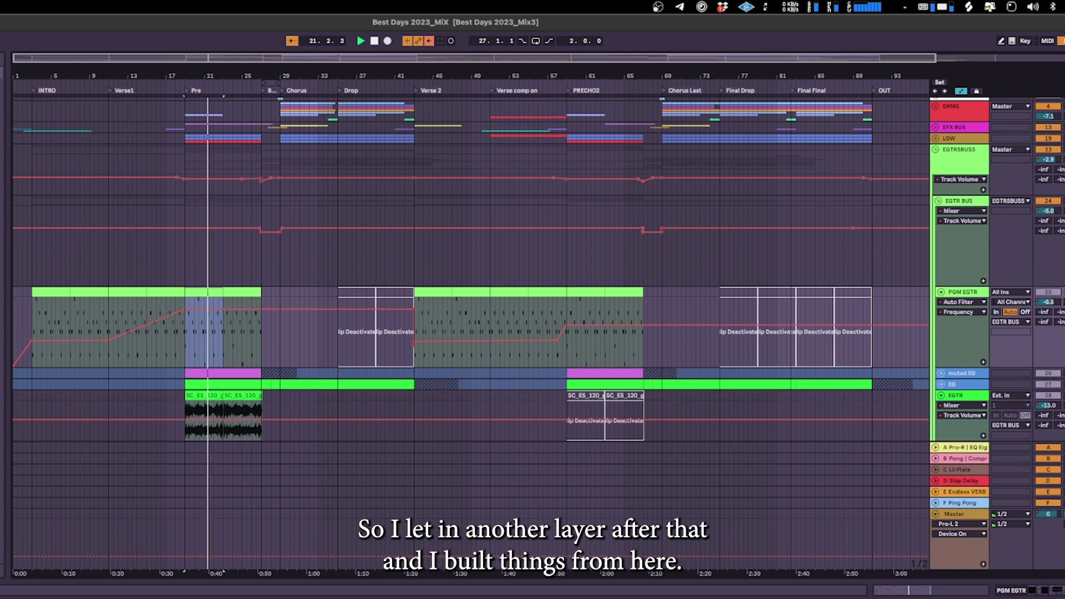
Expand the LOW group to reveal its bass tracks
scroll(381, 274, "up", 2)
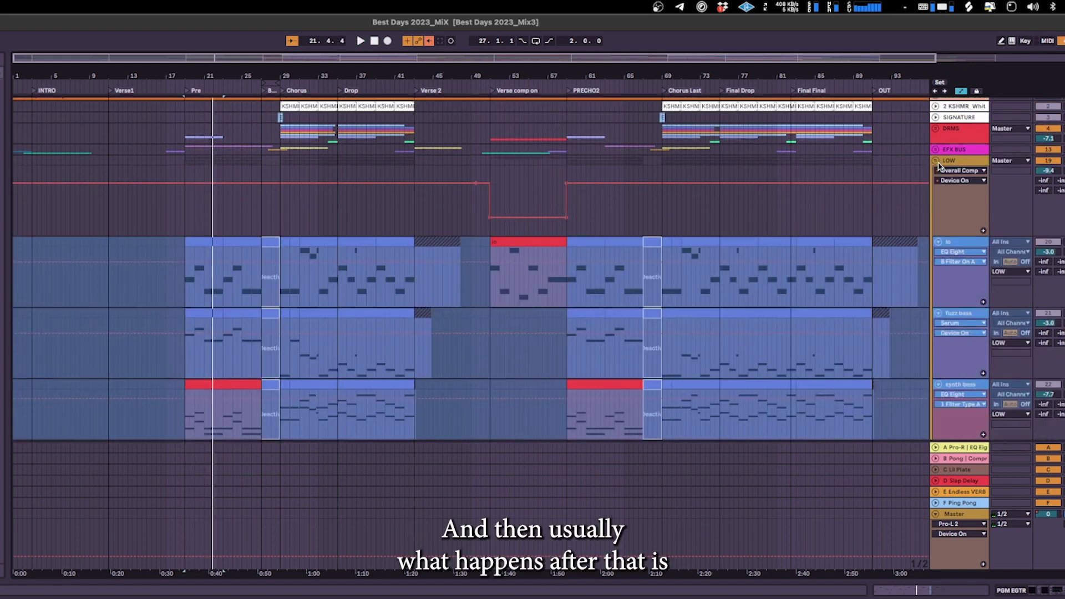
left_click(937, 162)
scroll(723, 311, "up", 1)
scroll(242, 355, "down", 10)
scroll(243, 355, "up", 10)
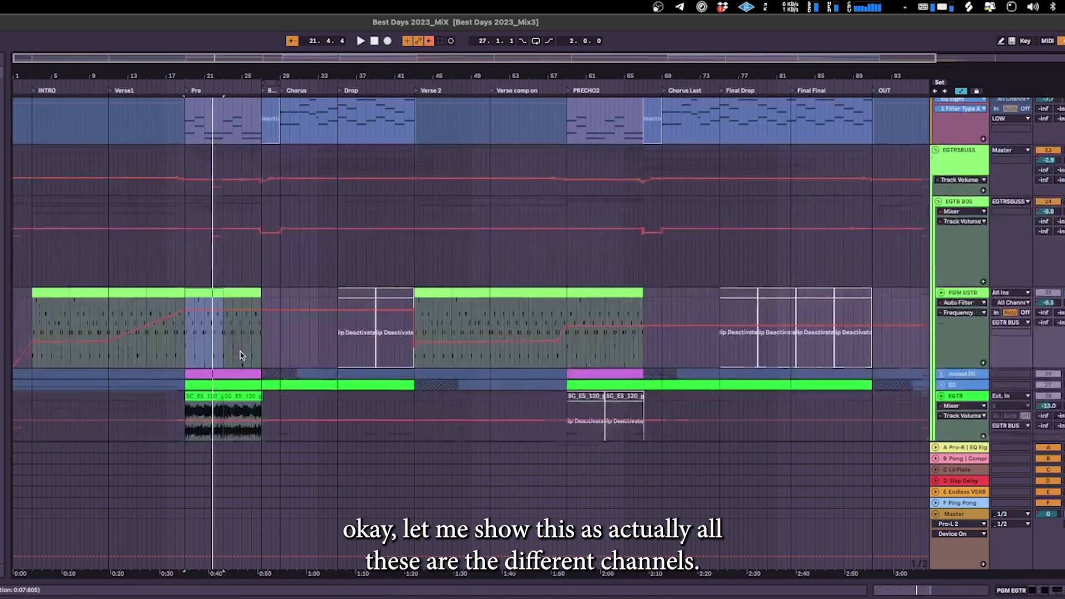
scroll(857, 278, "down", 10)
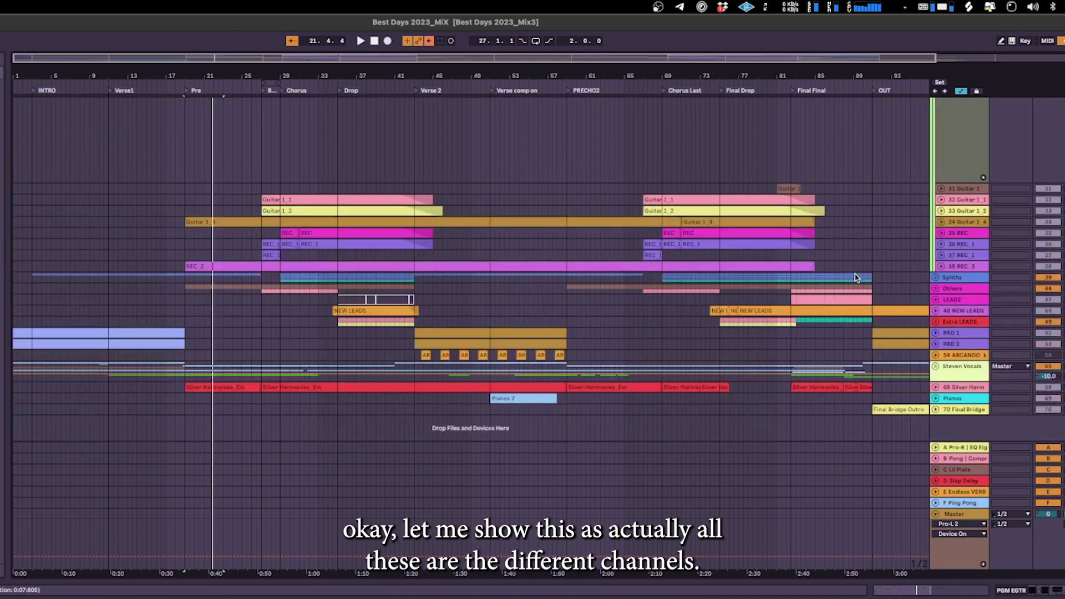
Unfold track 70 Final Bridge, then unfold every track and return to the top
left_click(936, 410)
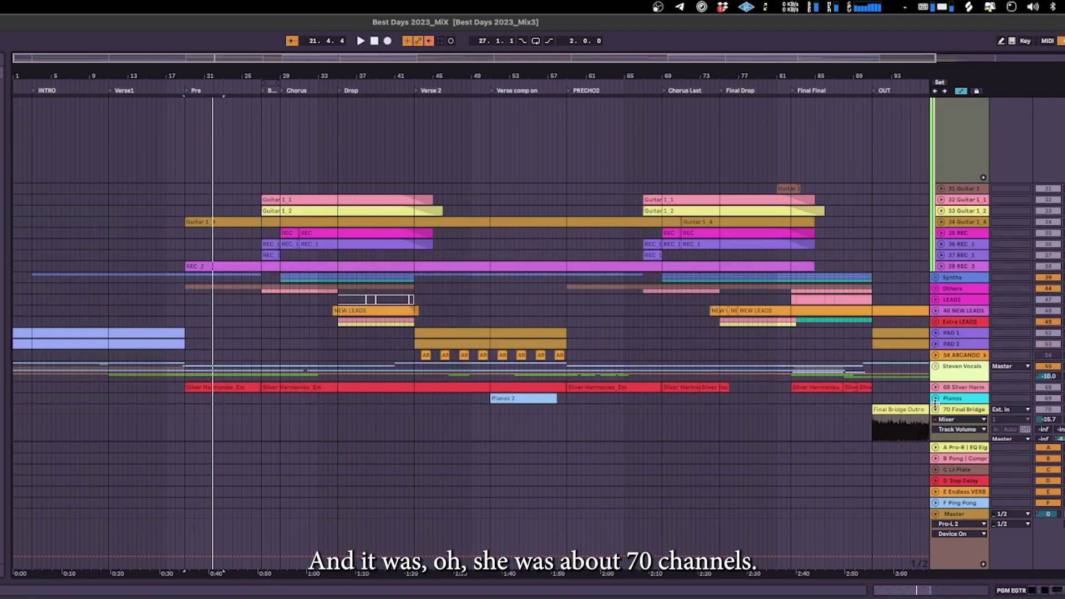
left_click(936, 399, "alt")
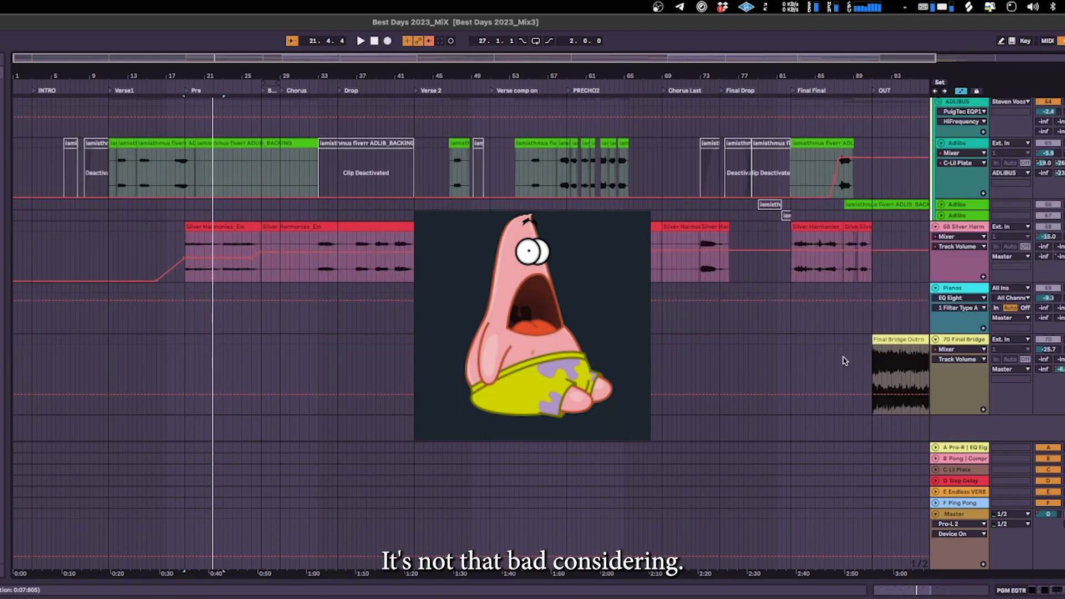
scroll(845, 361, "up", 15)
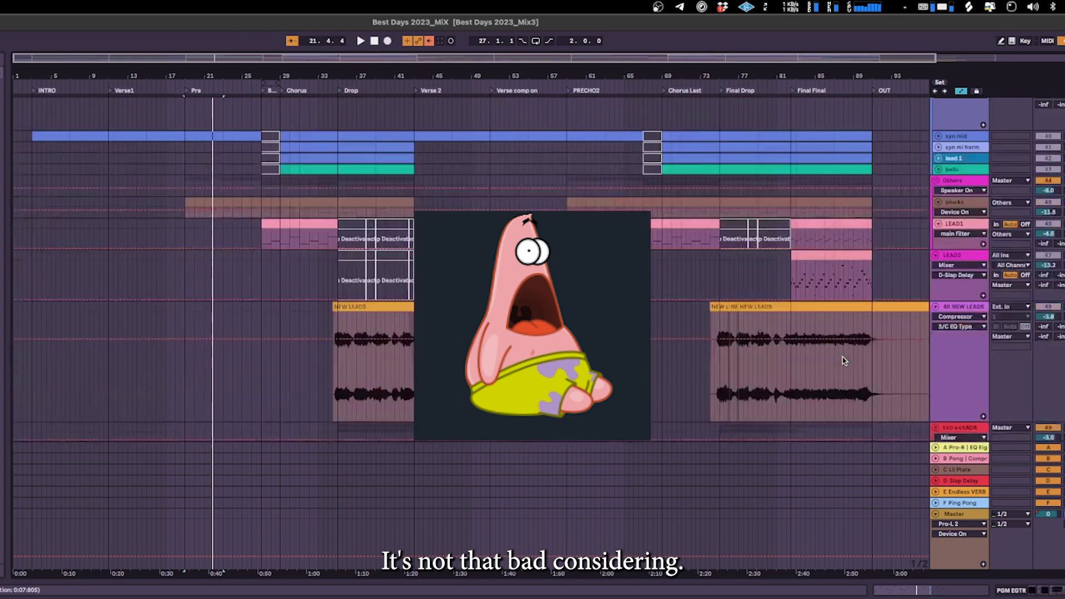
scroll(844, 361, "up", 15)
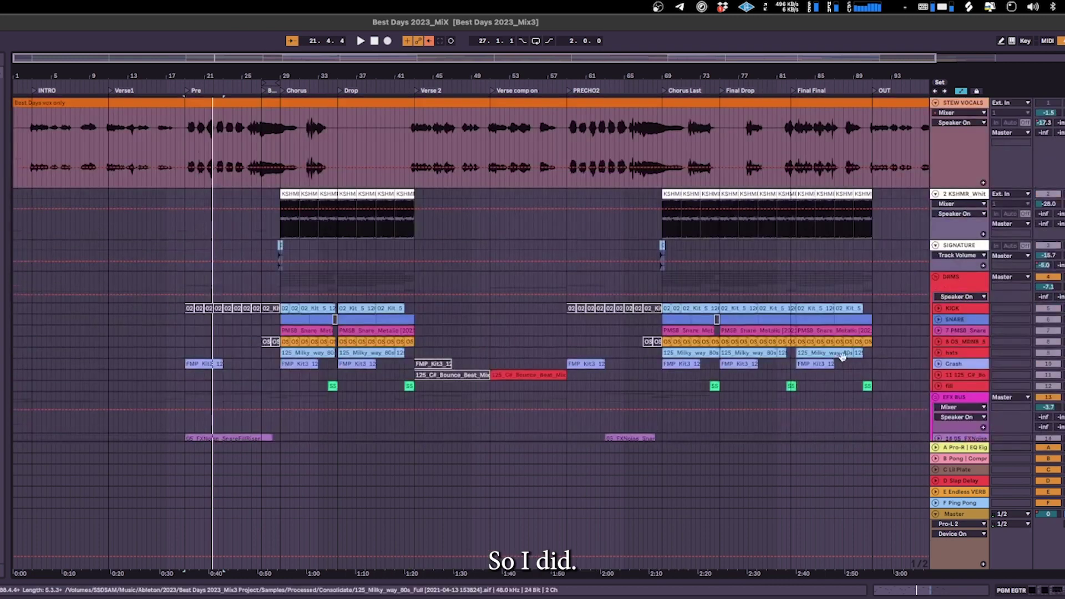
Collapse the lo, fuzz bass and synth bass tracks
scroll(458, 357, "down", 10)
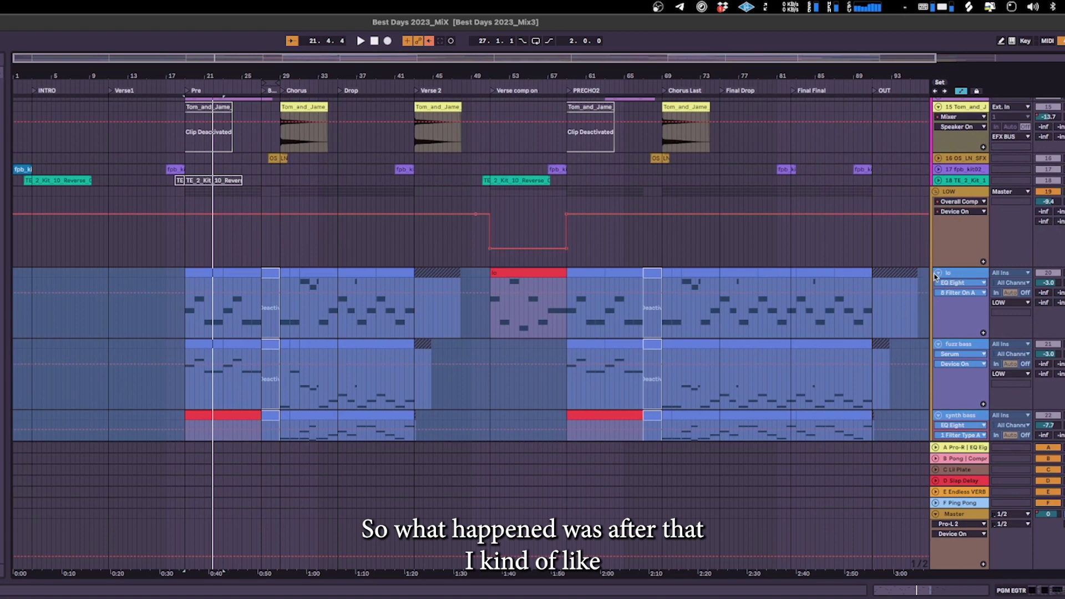
left_click(938, 273)
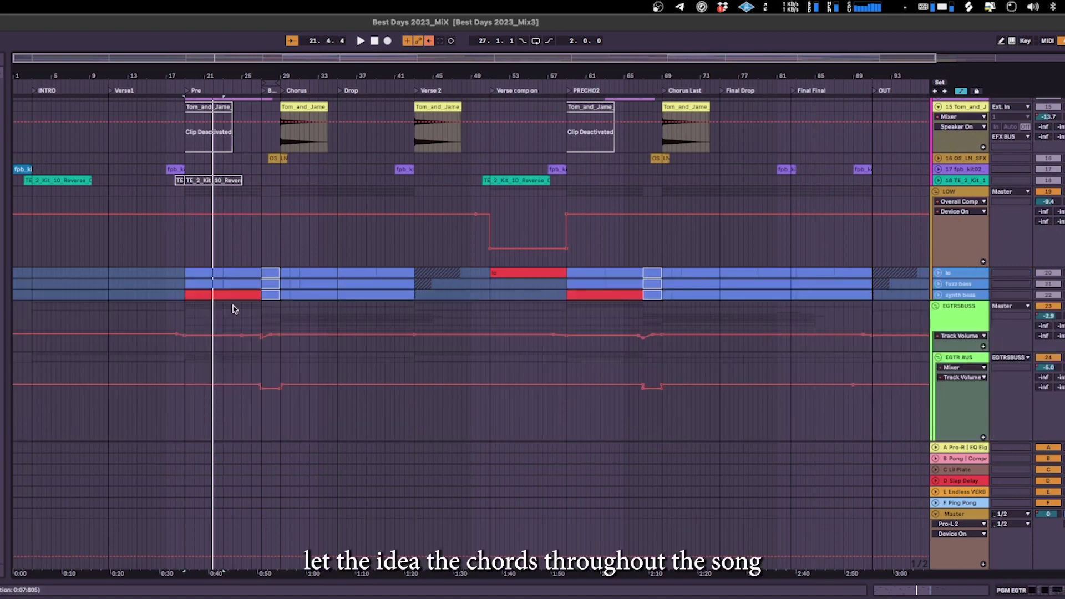
scroll(198, 328, "up", 10)
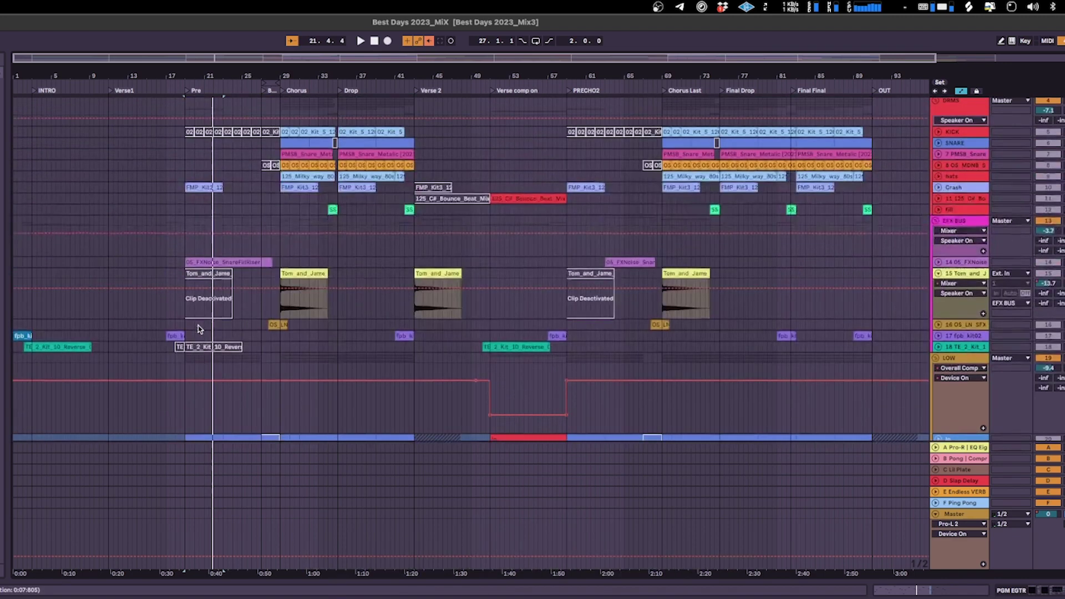
scroll(198, 328, "down", 10)
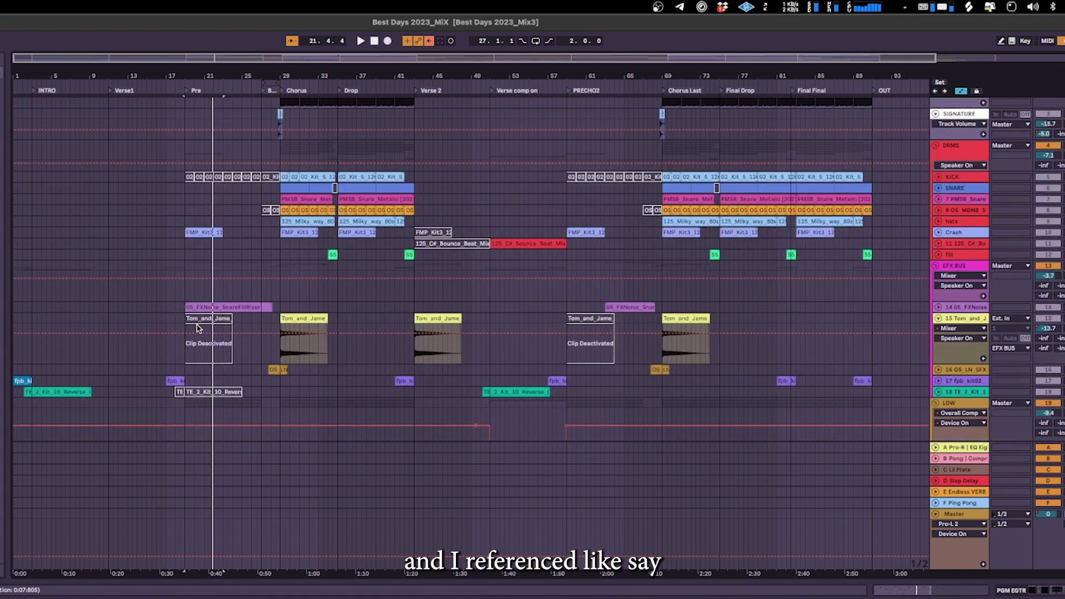
scroll(198, 329, "down", 3)
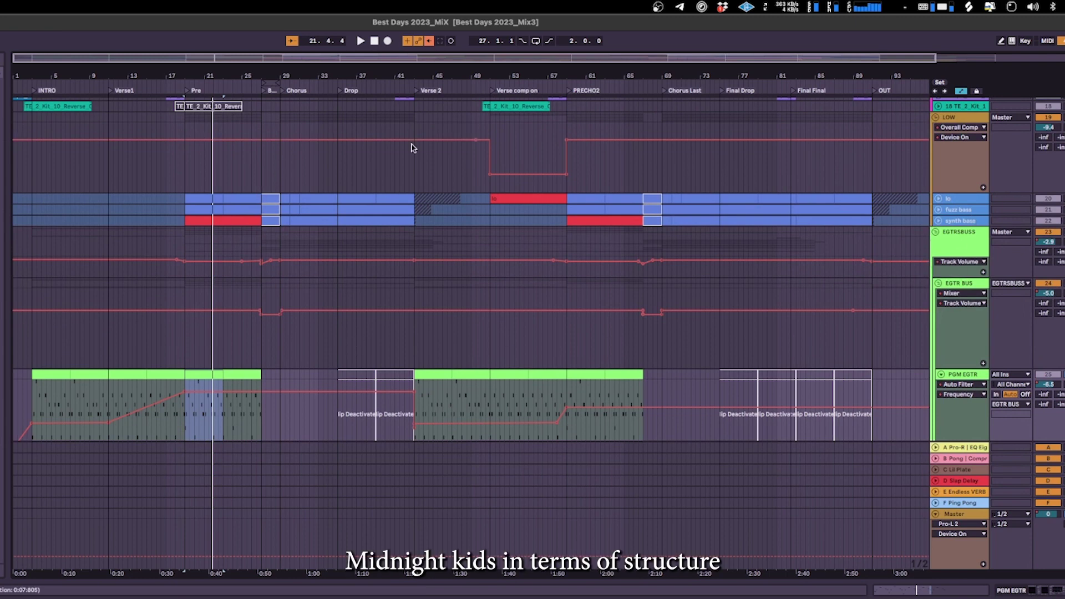
Unfold only the synth bass track to show its MIDI notes and EQ Eight automation
left_click(938, 221)
scroll(211, 389, "down", 10)
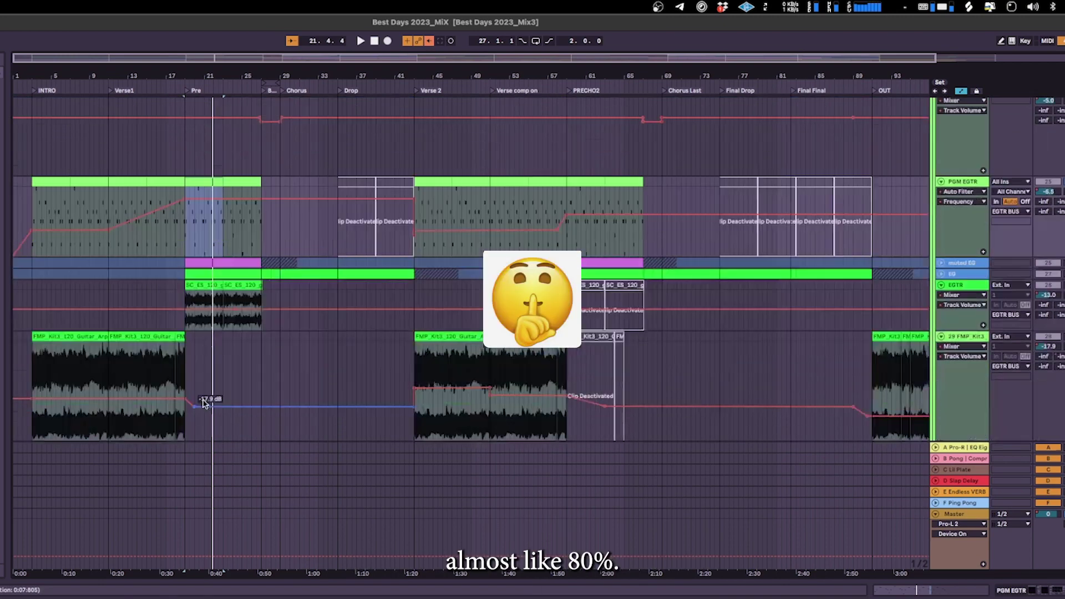
scroll(203, 404, "up", 8)
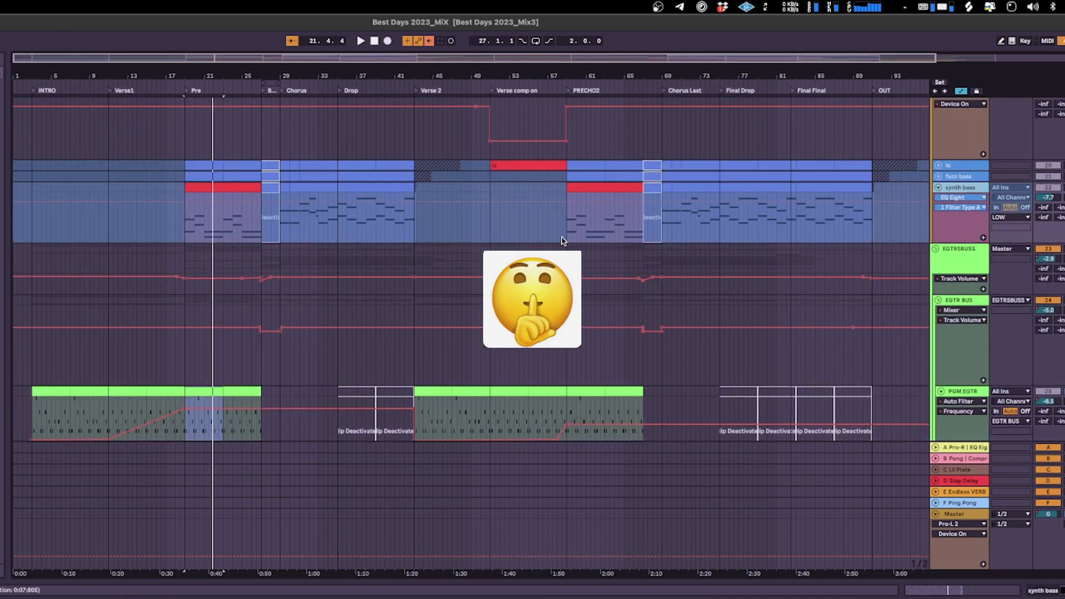
left_click(212, 185)
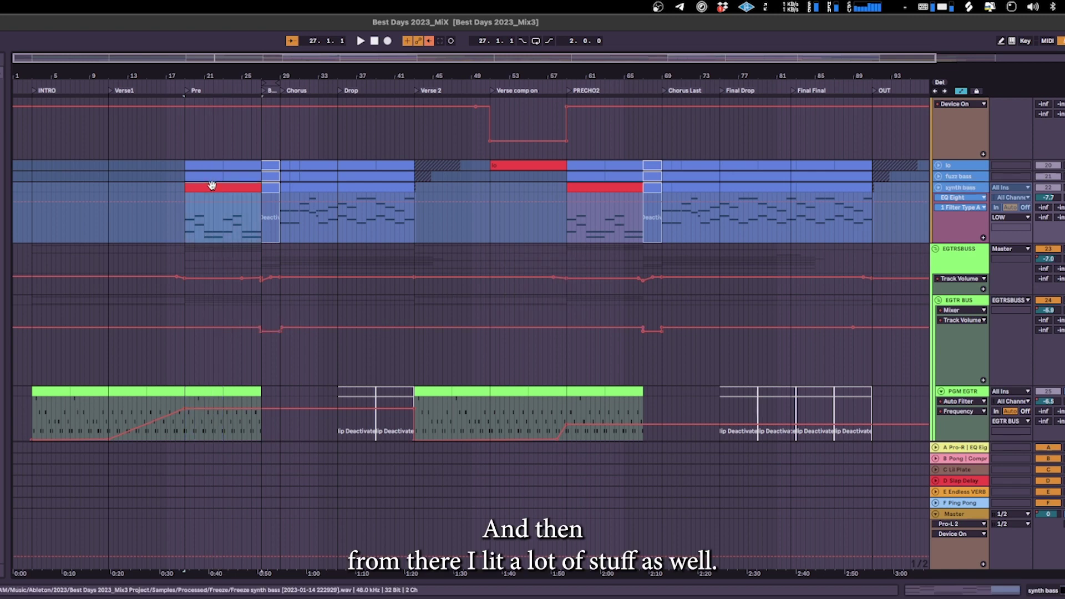
left_click(955, 189)
double_click(956, 191)
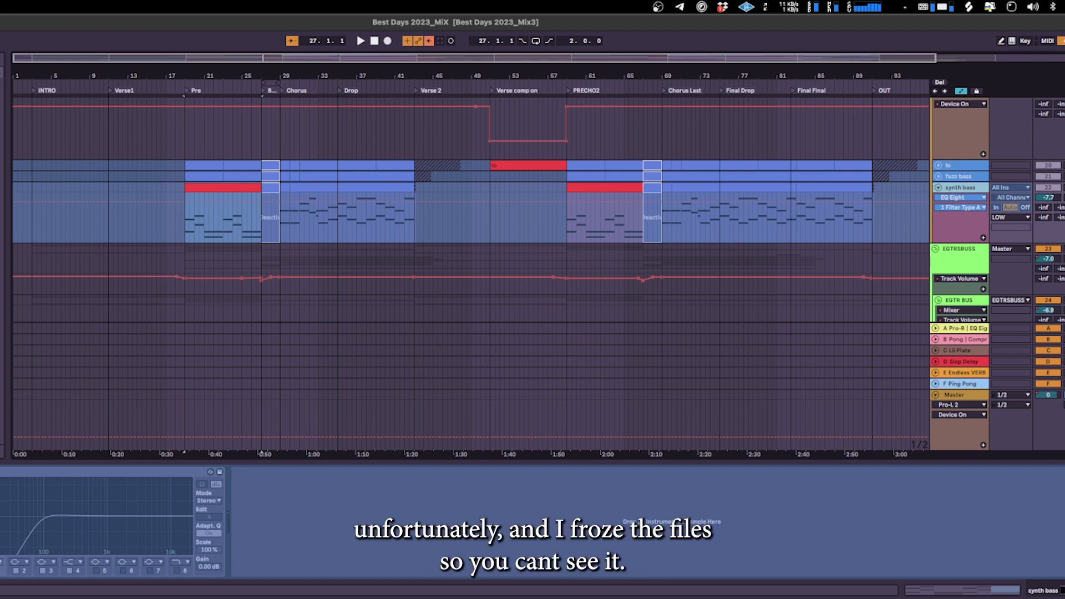
key("super+alt+l")
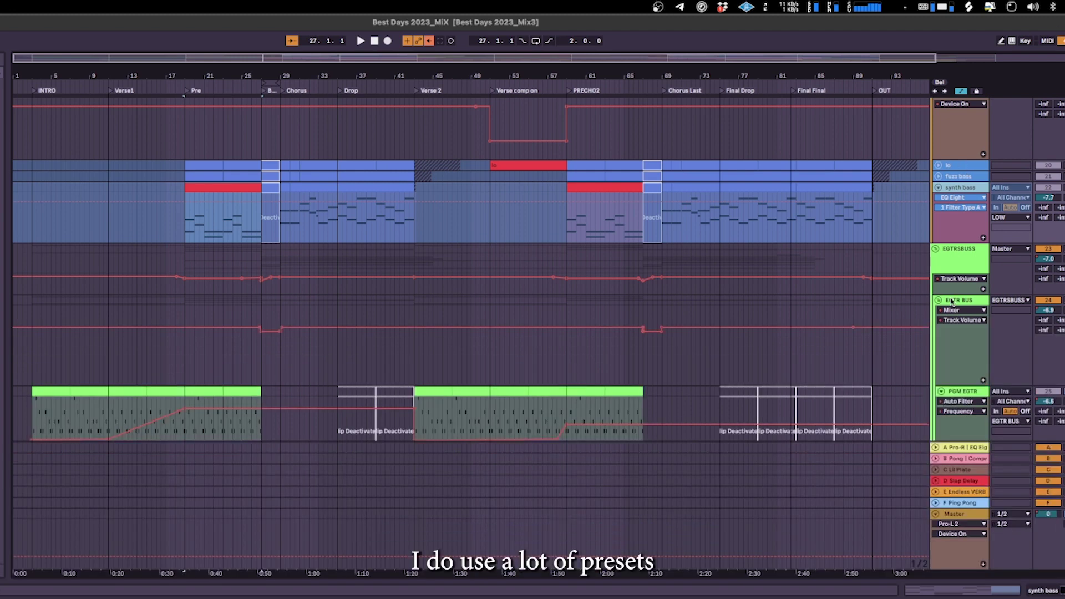
scroll(906, 379, "down", 6)
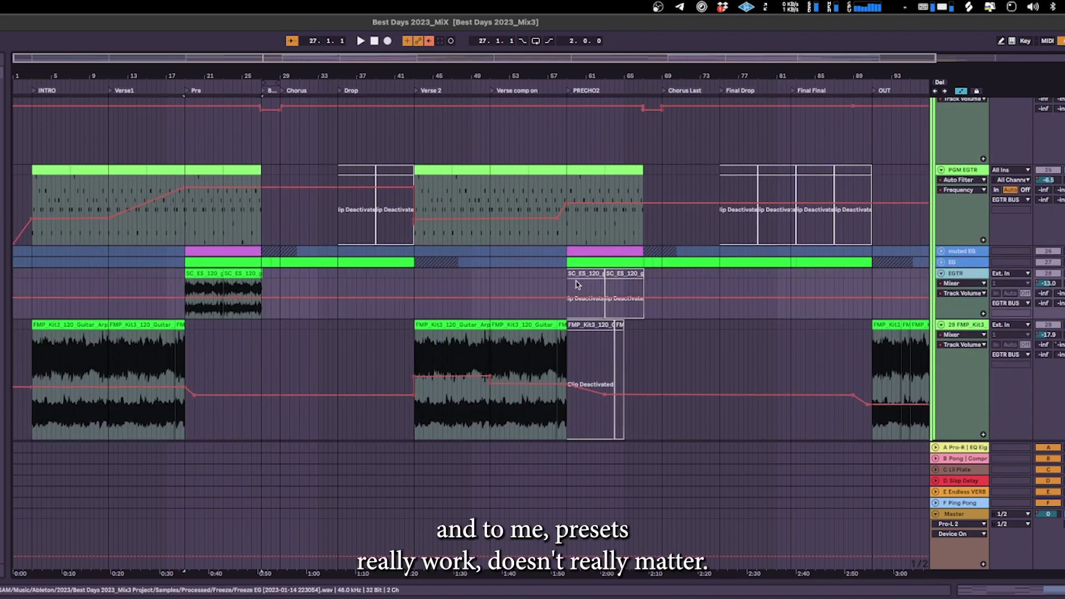
left_click(228, 273)
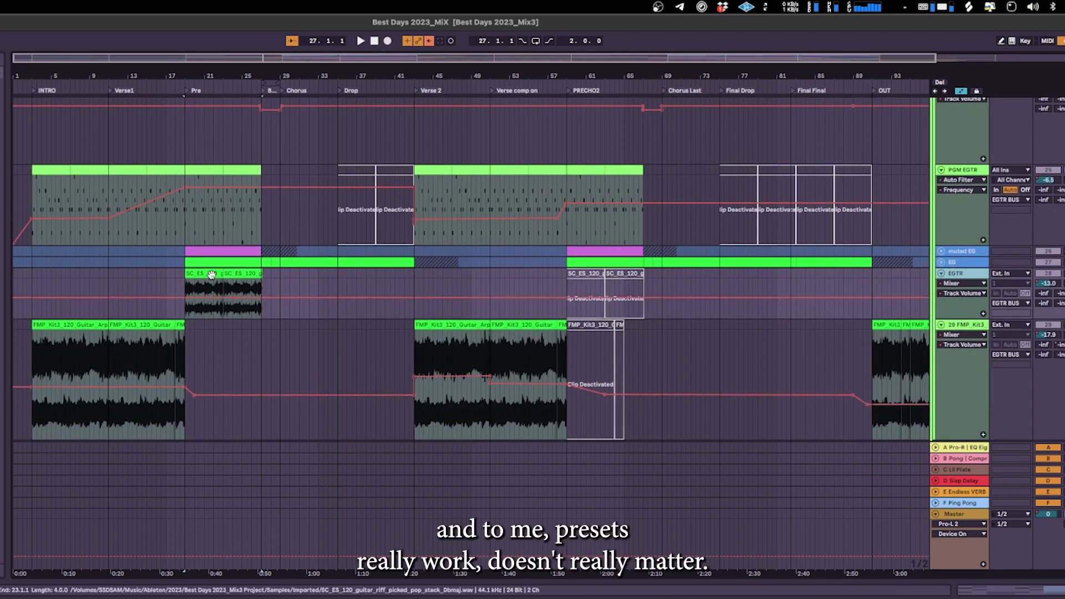
left_click(244, 273)
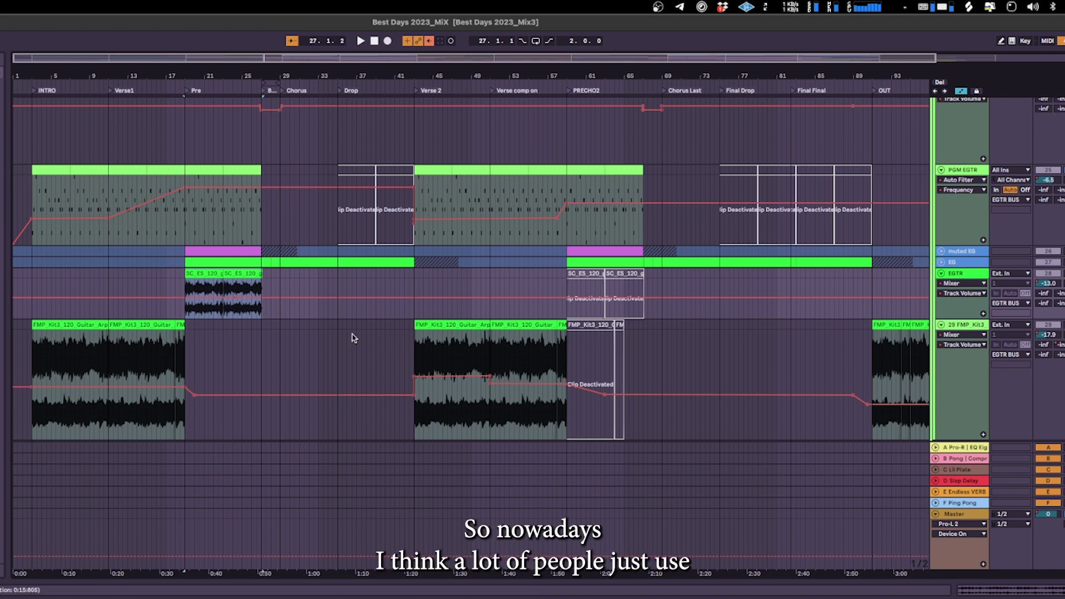
Unfold the EG track to show its device lanes
left_click(942, 264)
scroll(200, 341, "down", 4)
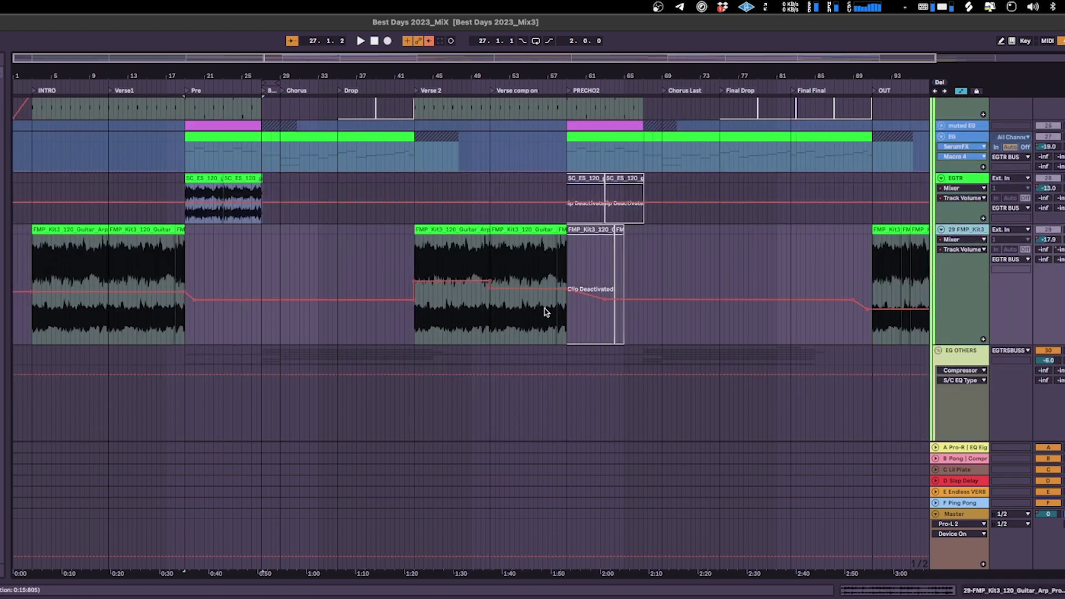
scroll(544, 312, "down", 1)
scroll(545, 311, "down", 5)
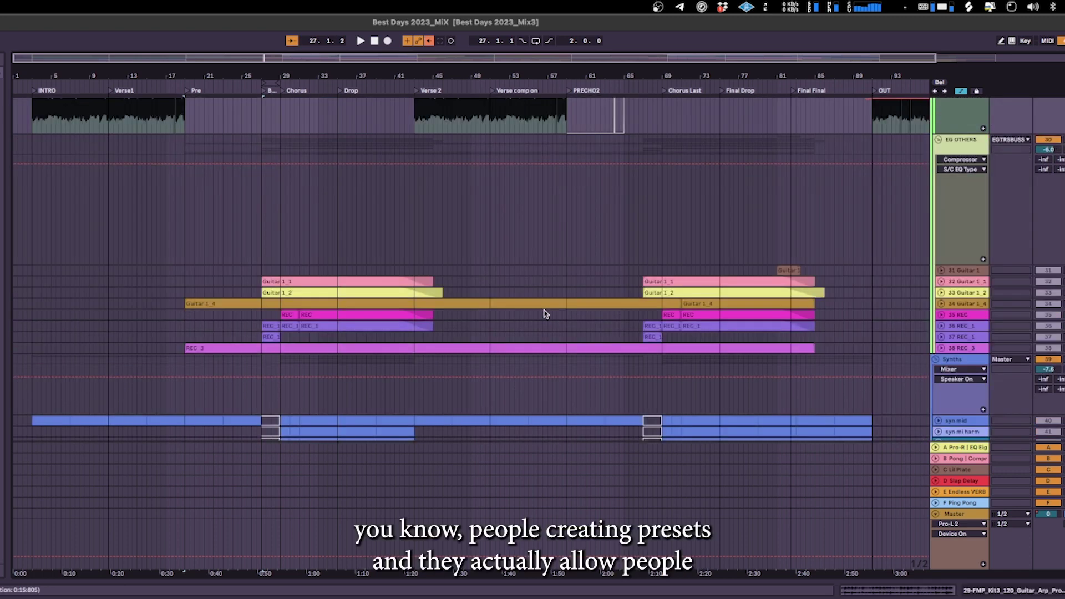
Unfold the 35 REC track to show its waveform
left_click(942, 315)
scroll(799, 319, "up", 5)
scroll(830, 302, "up", 10)
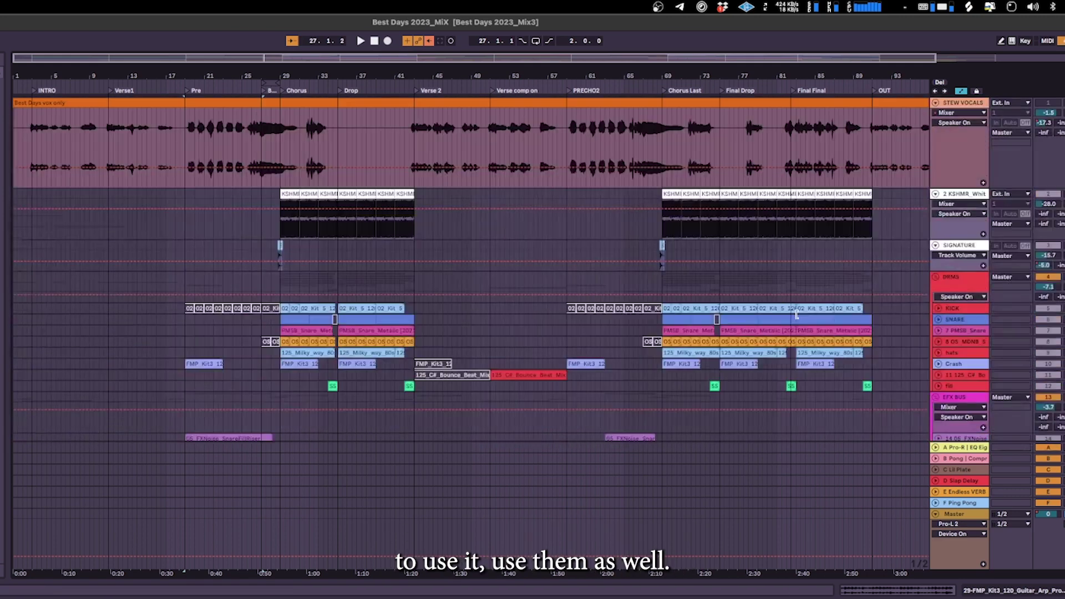
scroll(833, 304, "down", 5)
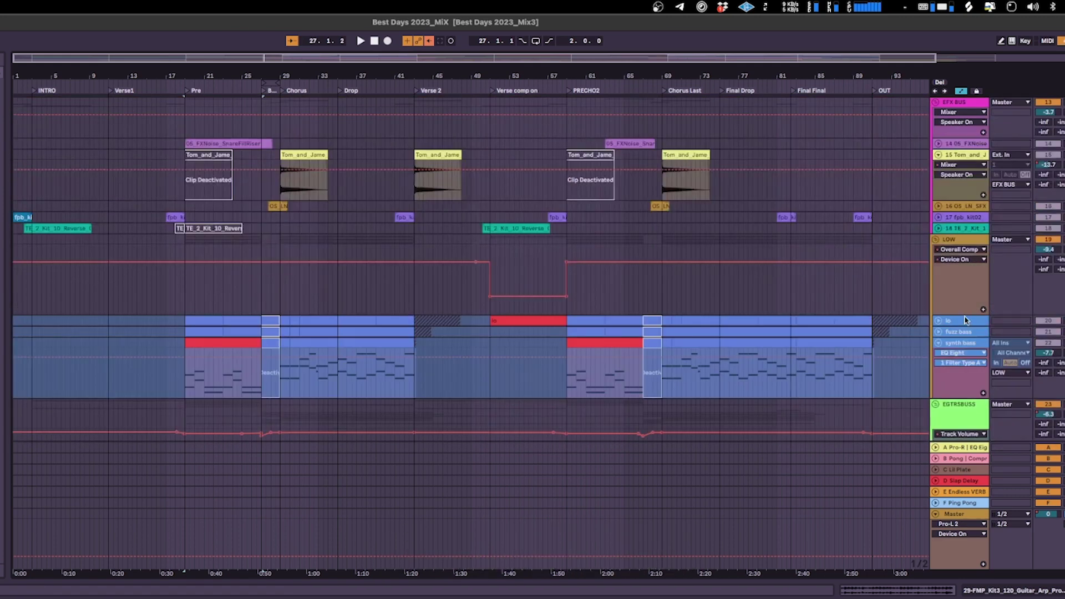
scroll(940, 207, "up", 8)
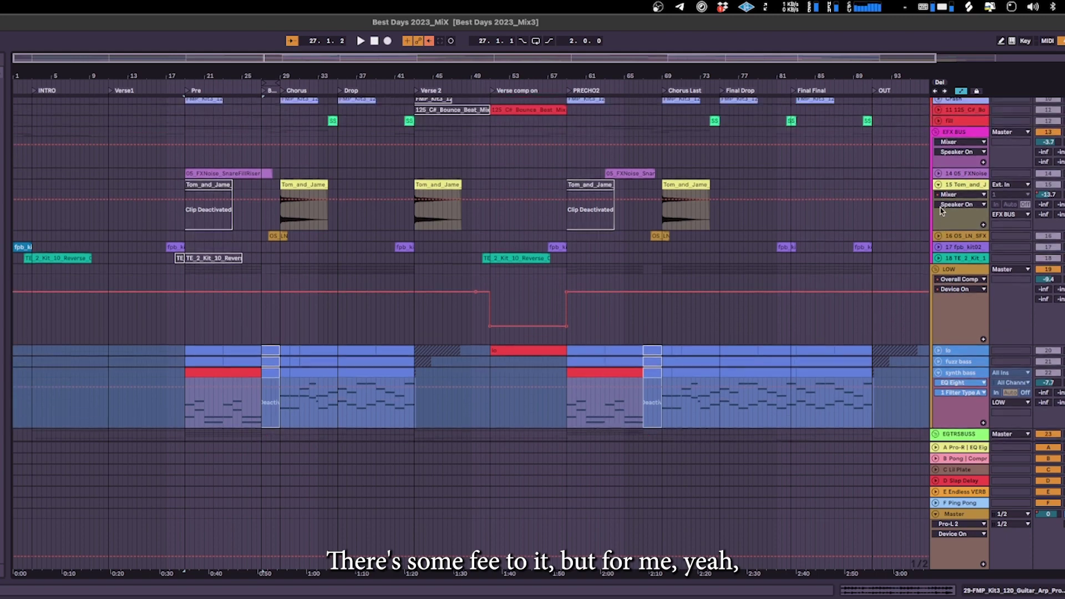
Unfold the SNARE track's automation, then scroll back down to the EG guitar tracks
left_click(938, 319)
scroll(713, 307, "down", 3)
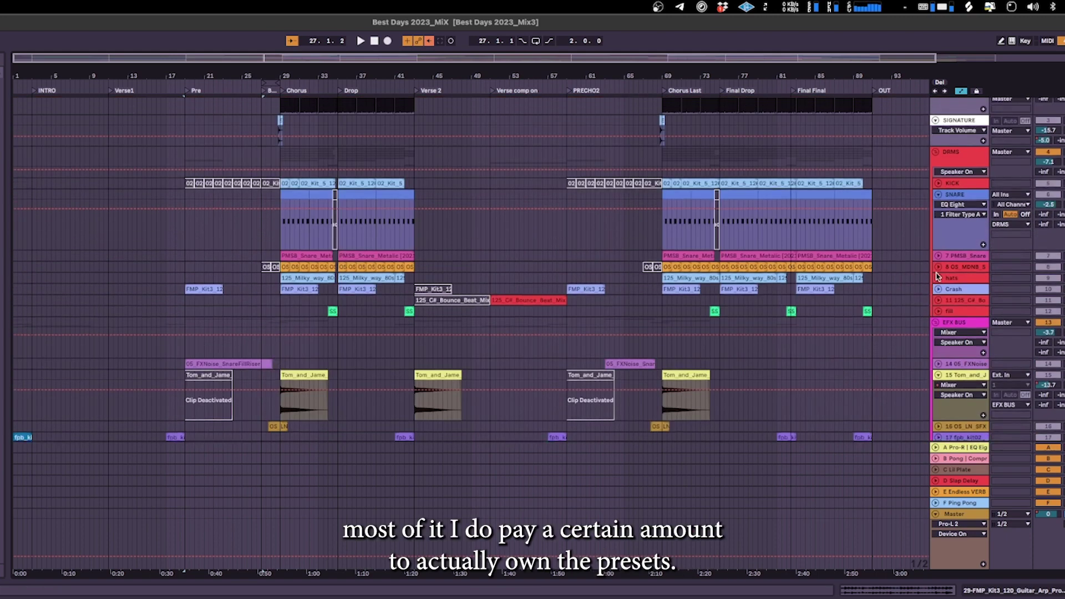
scroll(642, 313, "down", 2)
scroll(642, 334, "down", 8)
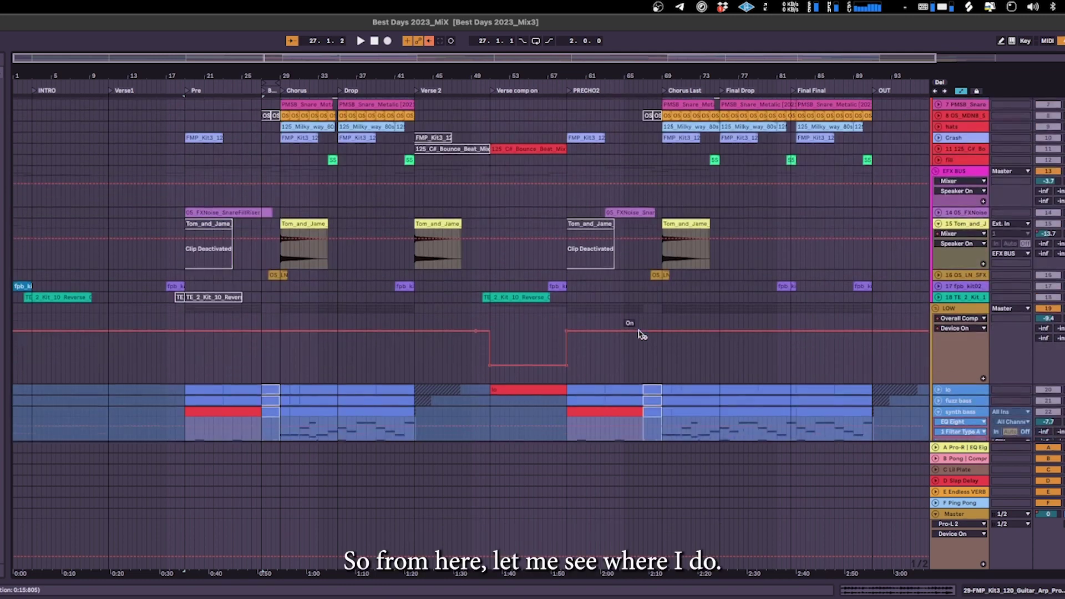
scroll(642, 335, "down", 5)
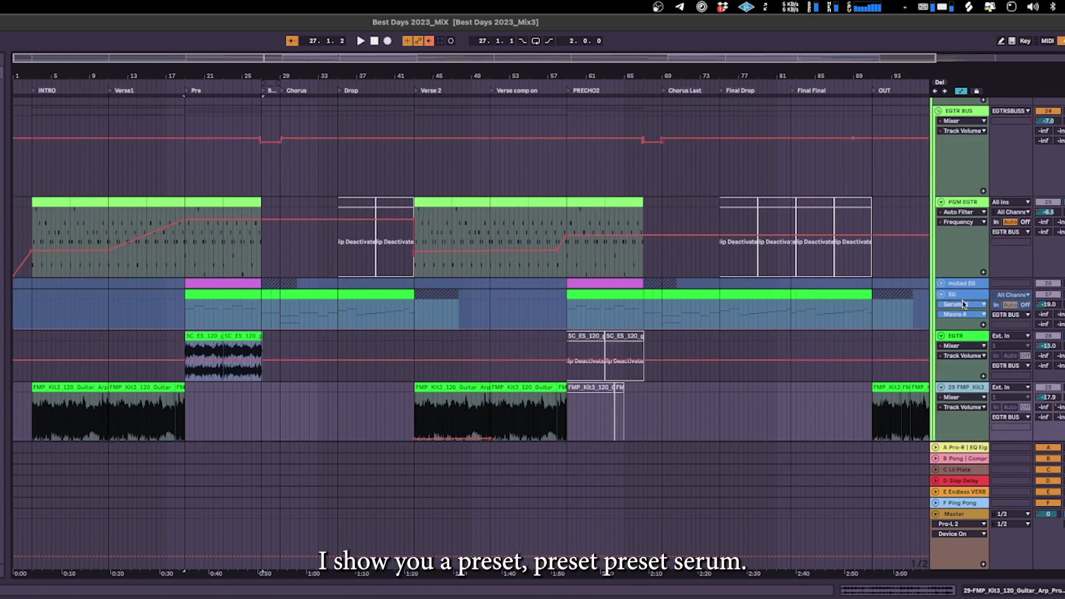
Unfreeze the EG track via its header's context menu to expose its effect devices
left_click(965, 300)
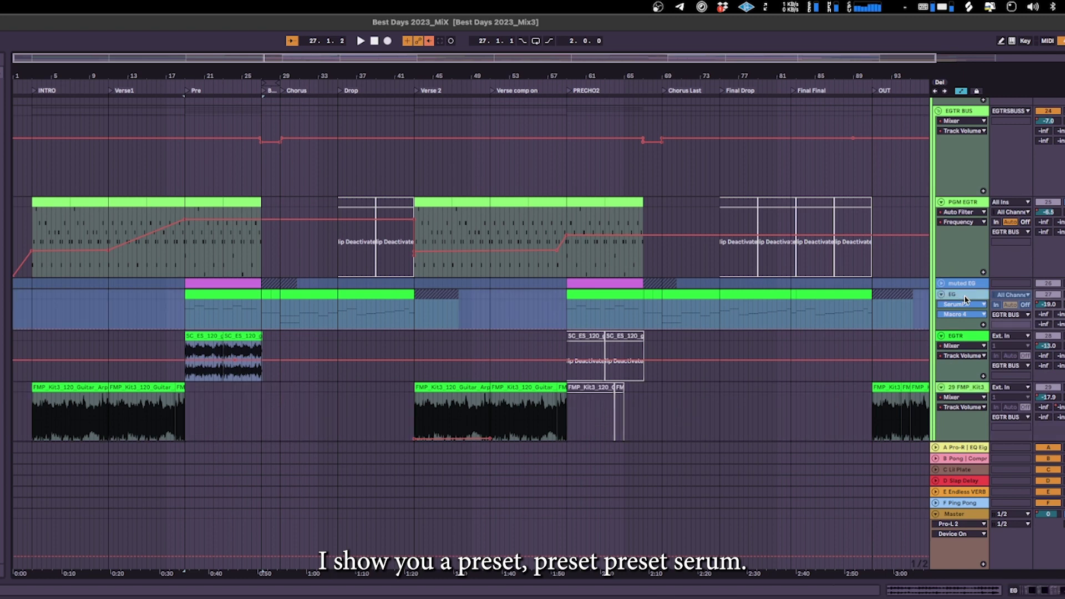
right_click(967, 300)
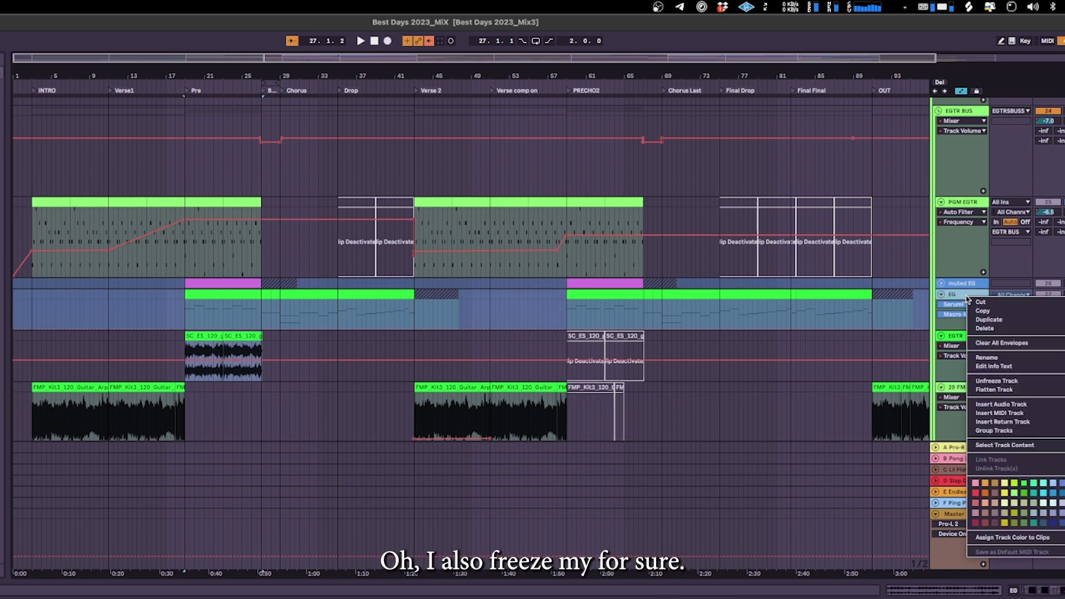
left_click(955, 295)
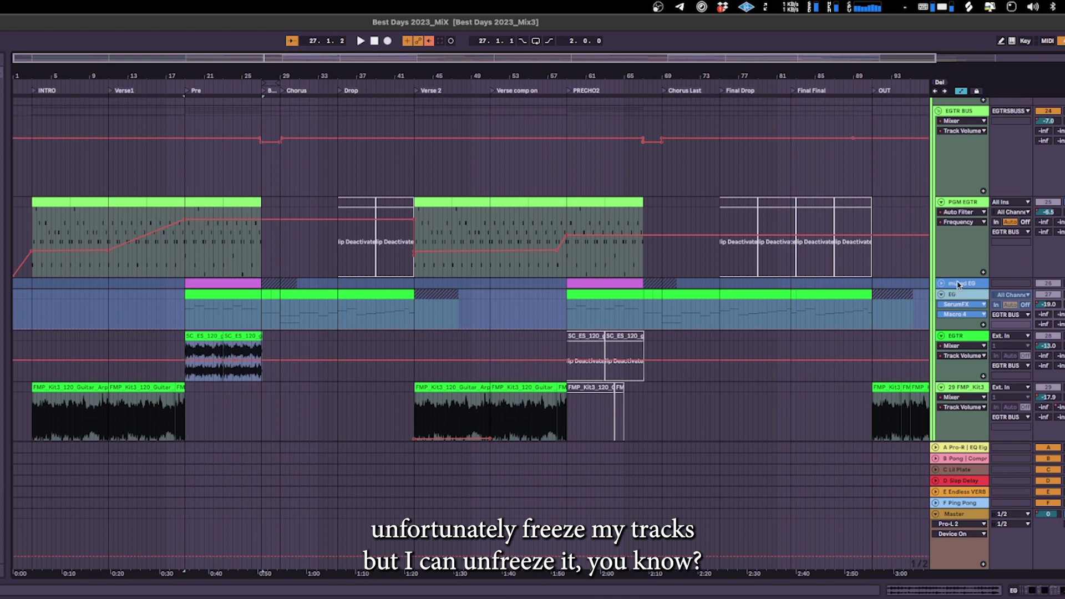
right_click(957, 296)
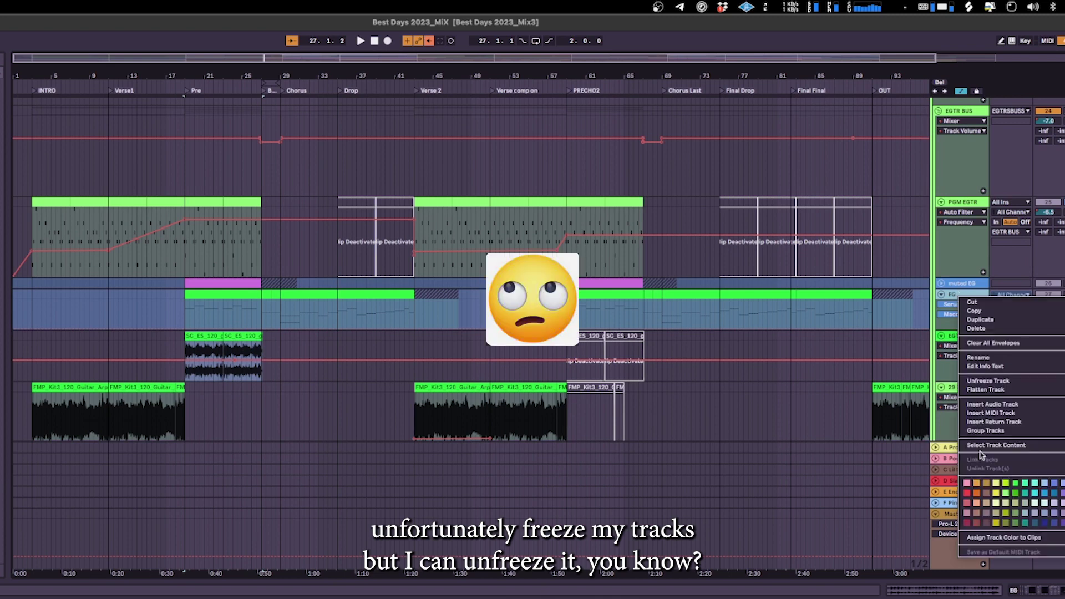
left_click(984, 384)
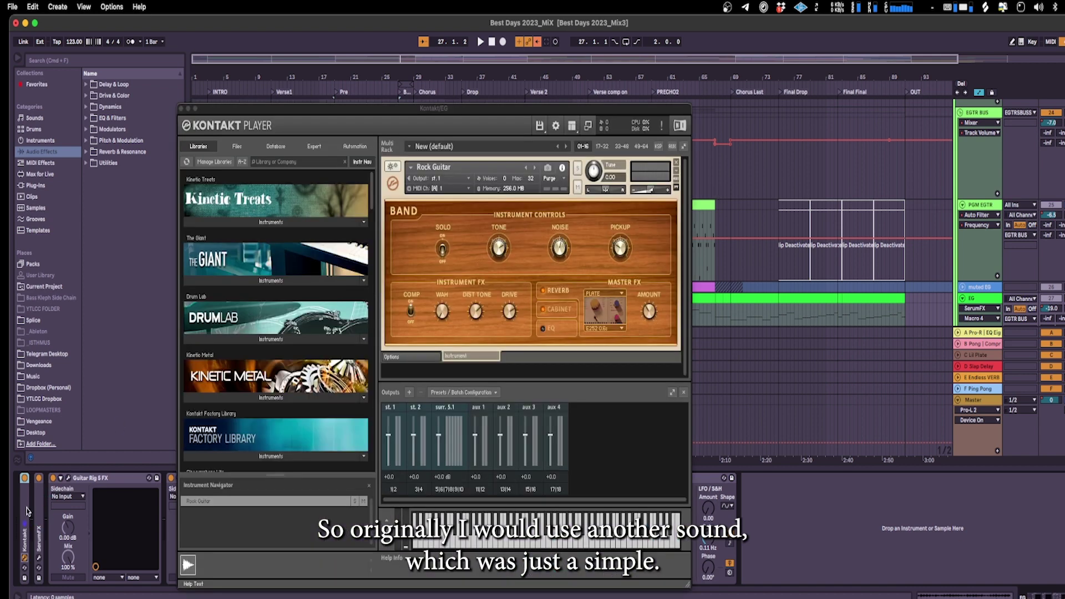
Open the EG track's Kontakt Rock Guitar instrument, allowing network volume access
left_click(24, 557)
left_click(599, 234)
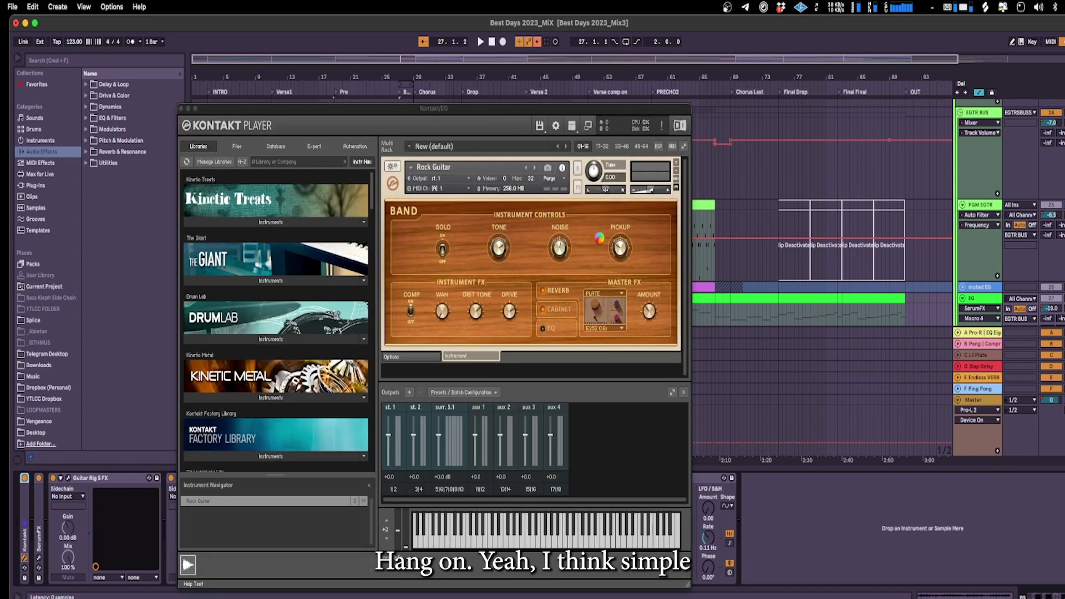
left_click_drag(556, 115, 771, 92)
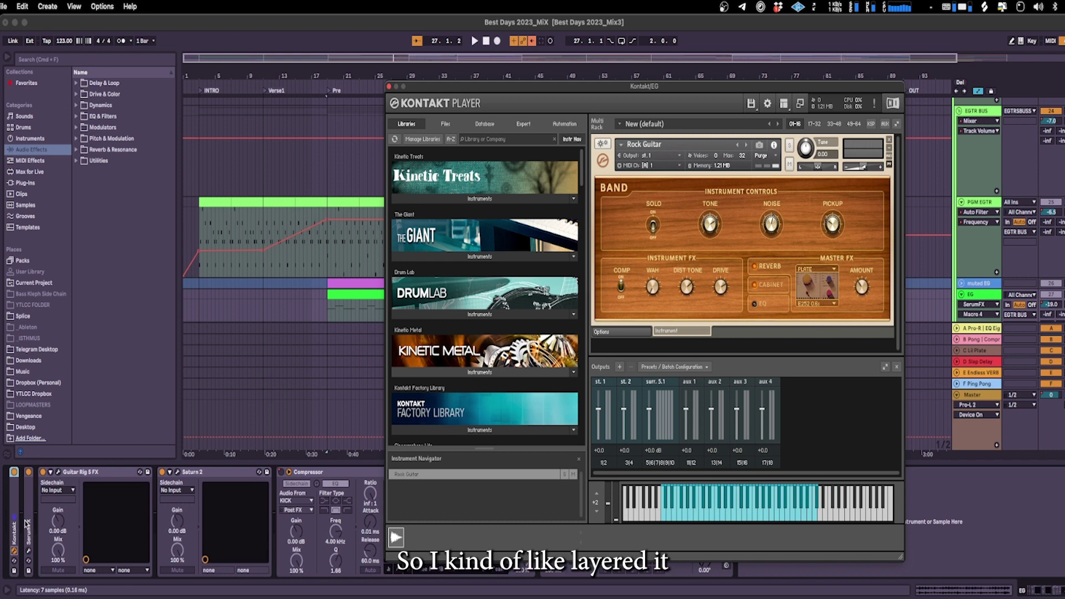
Expand the SerumFX device, check Guitar Rig 5 FX and Saturn 2, and close Kontakt
double_click(28, 525)
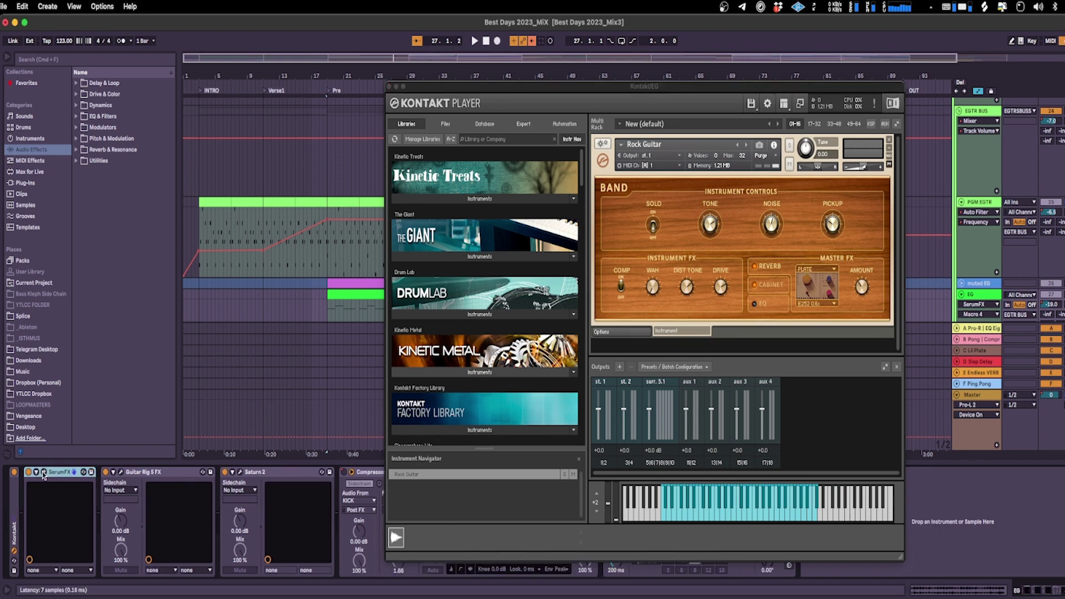
left_click(142, 477)
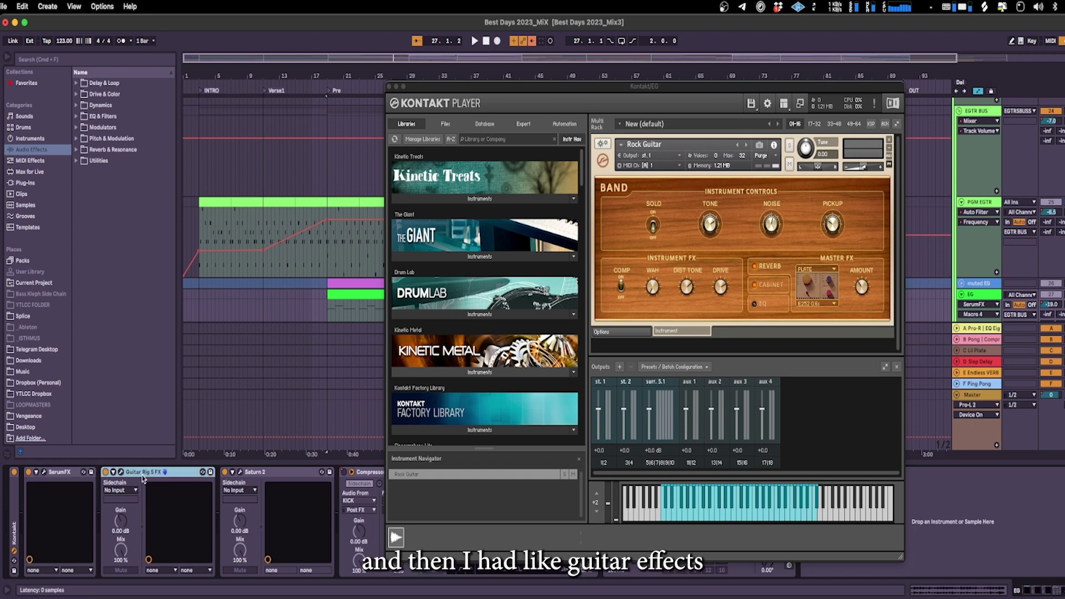
left_click(298, 478)
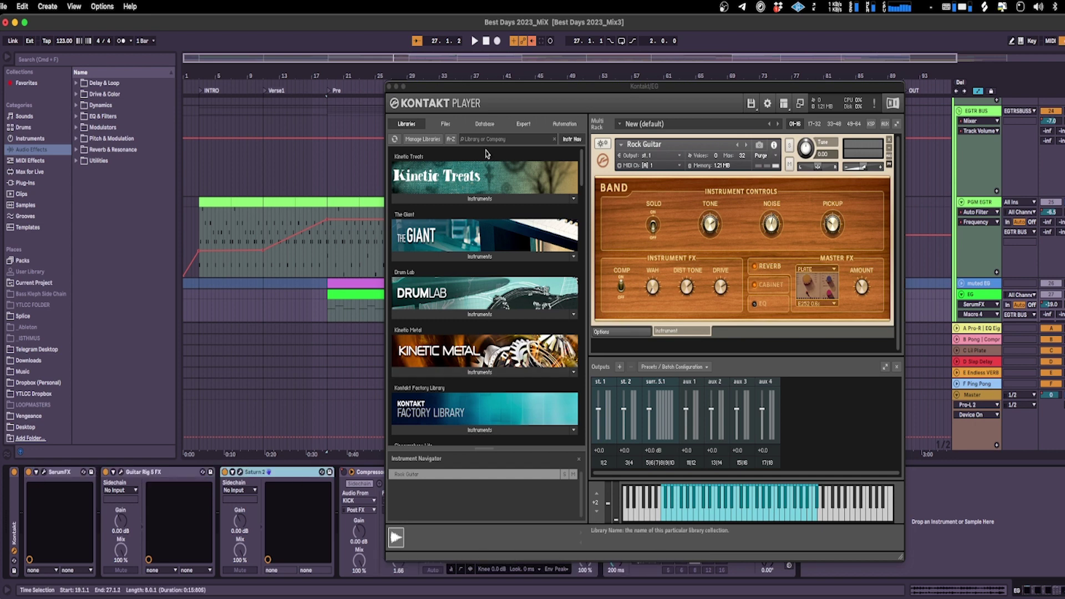
left_click(390, 87)
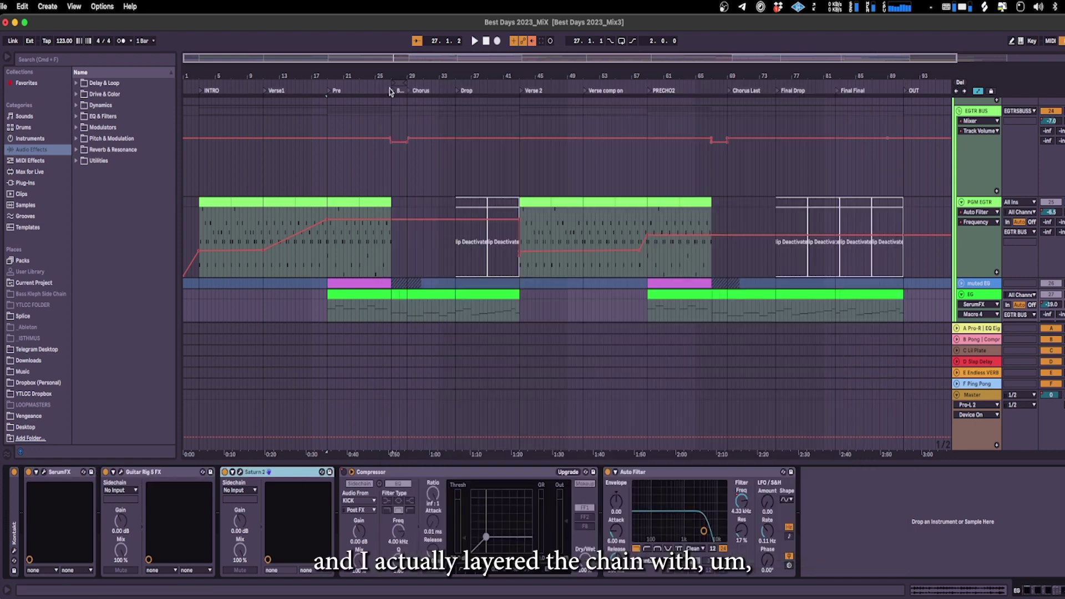
Review the Saturn 2 device, opening and closing its plugin interface
double_click(268, 473)
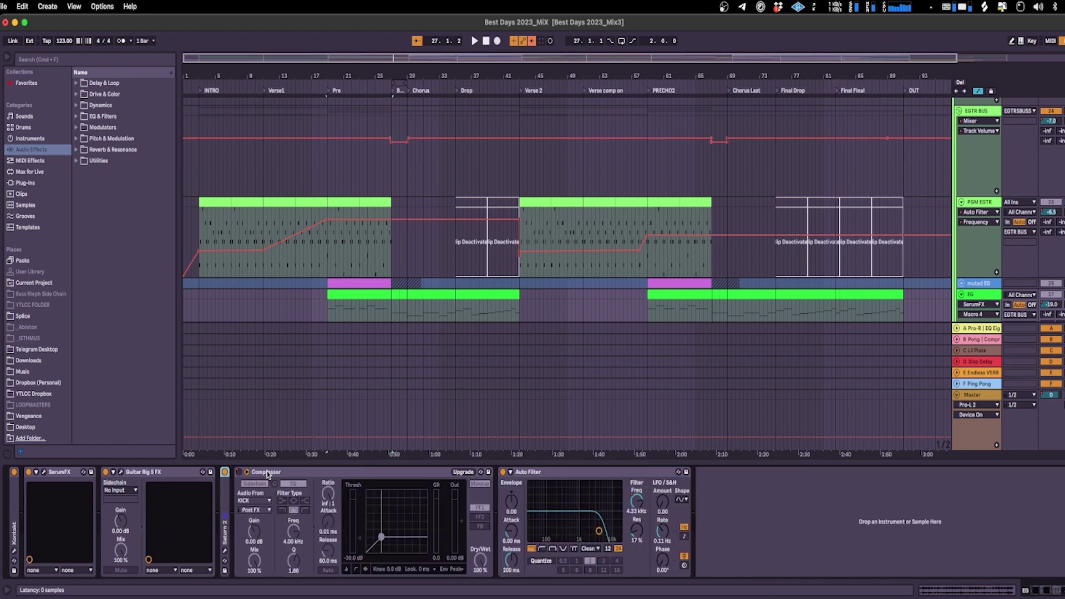
double_click(225, 512)
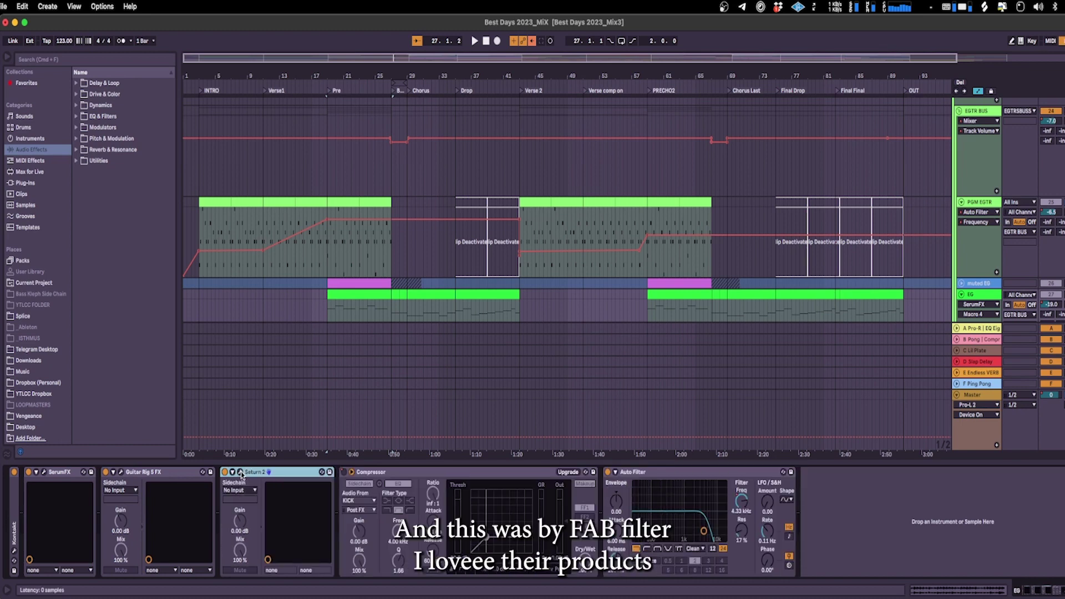
left_click(241, 472)
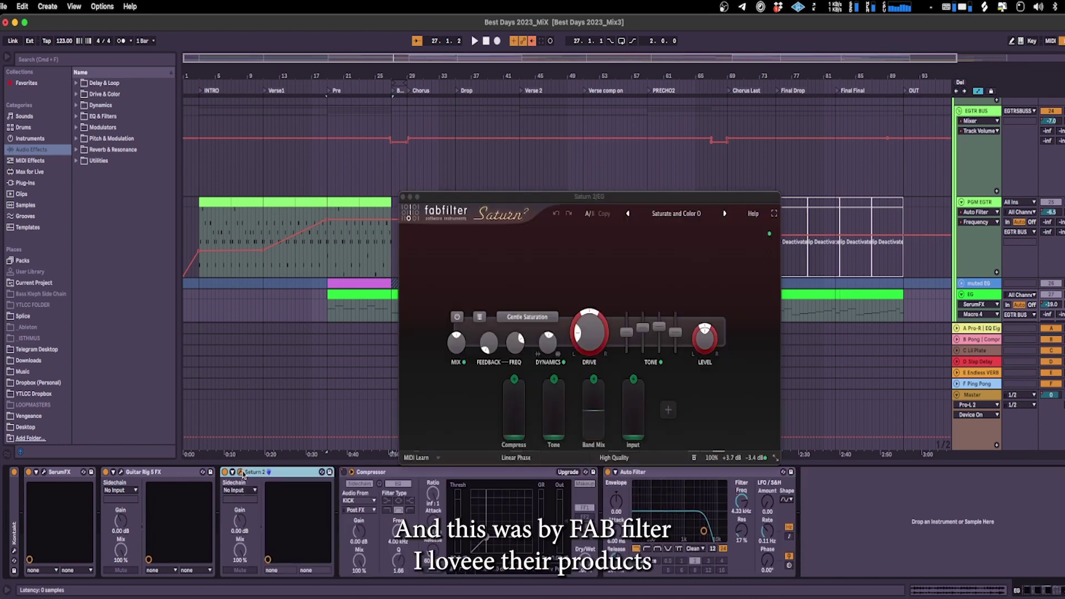
left_click(403, 197)
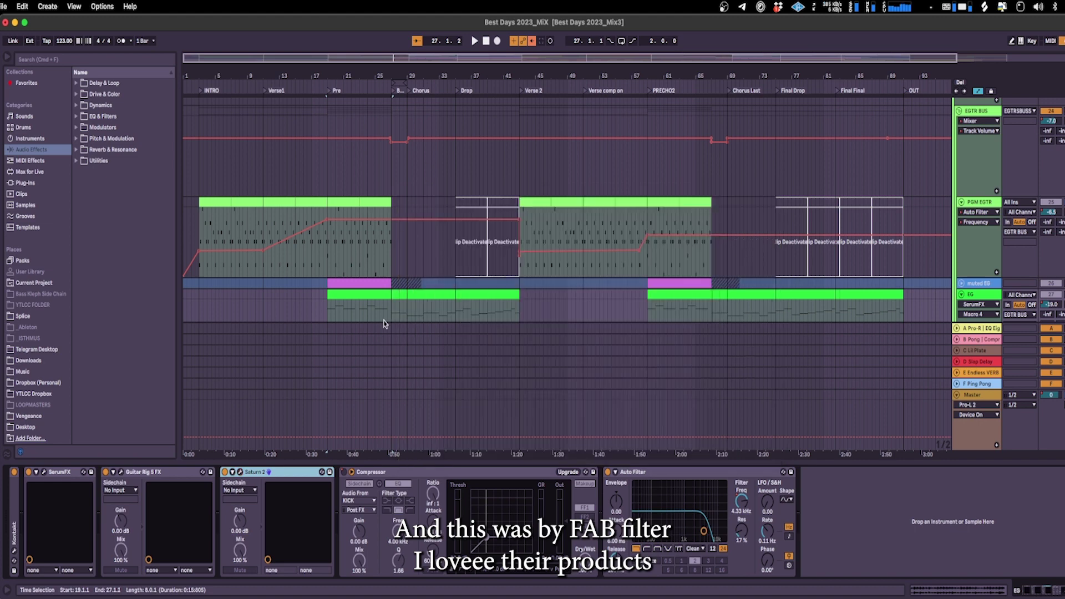
Check the Compressor and Auto Filter devices, then select bars 19 to 23 on PGM EGTR
left_click(355, 473)
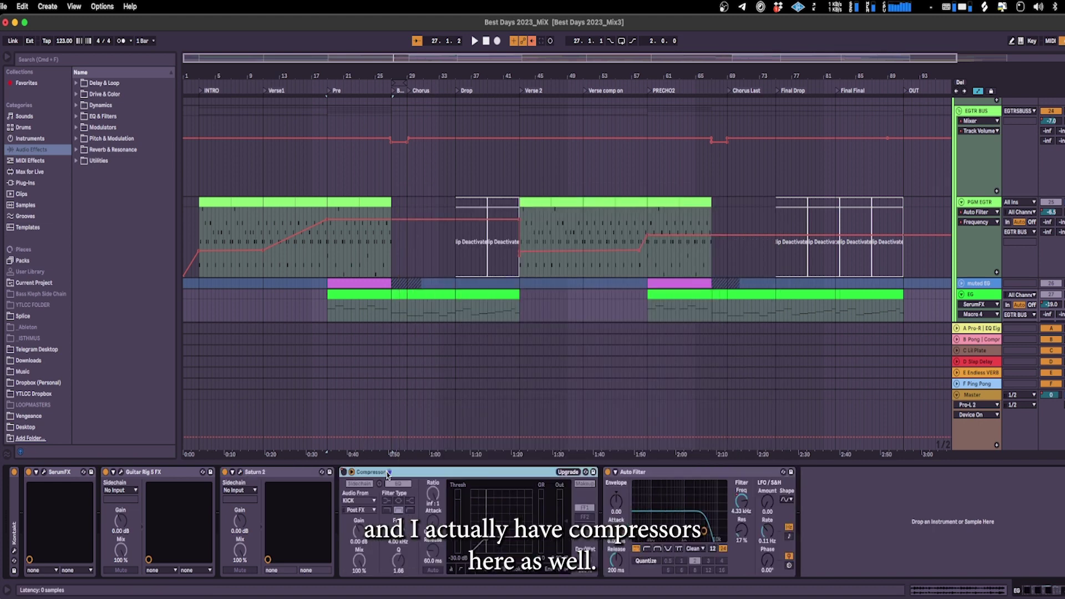
left_click(678, 475)
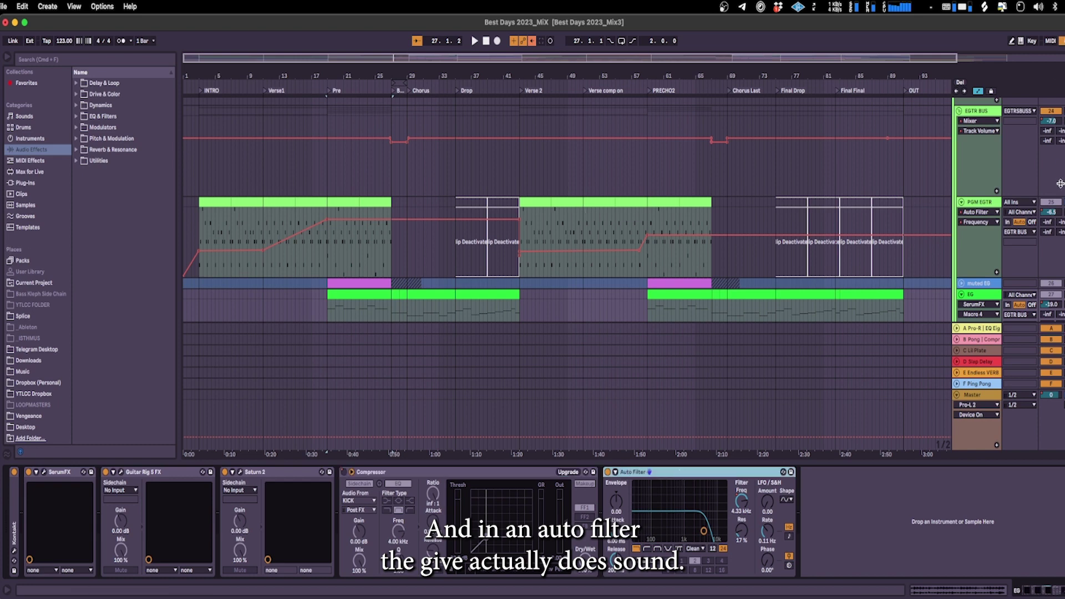
left_click(334, 211)
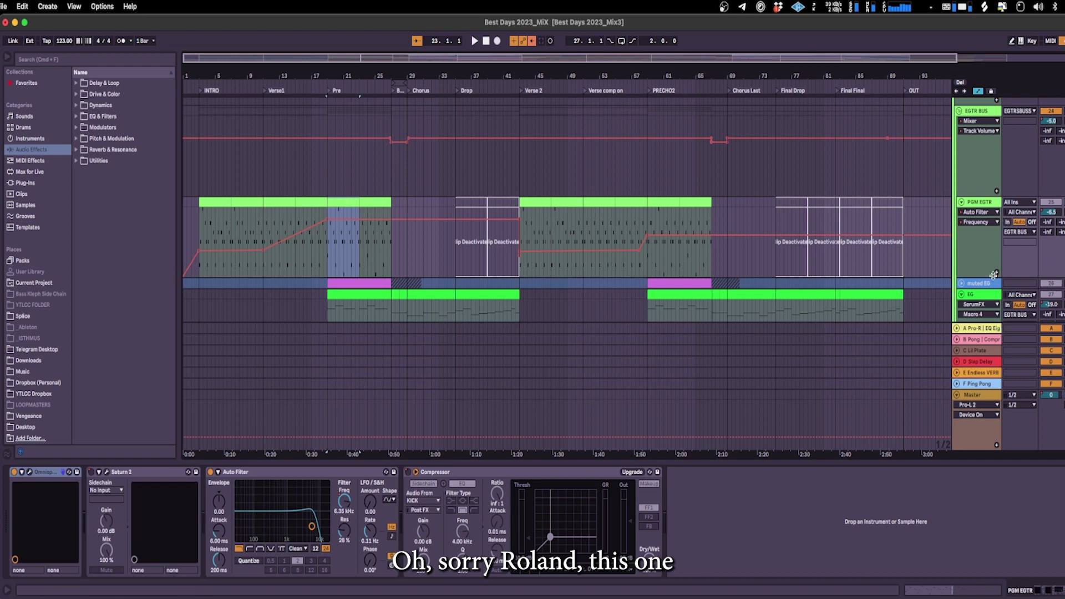
left_click_drag(388, 306, 328, 308)
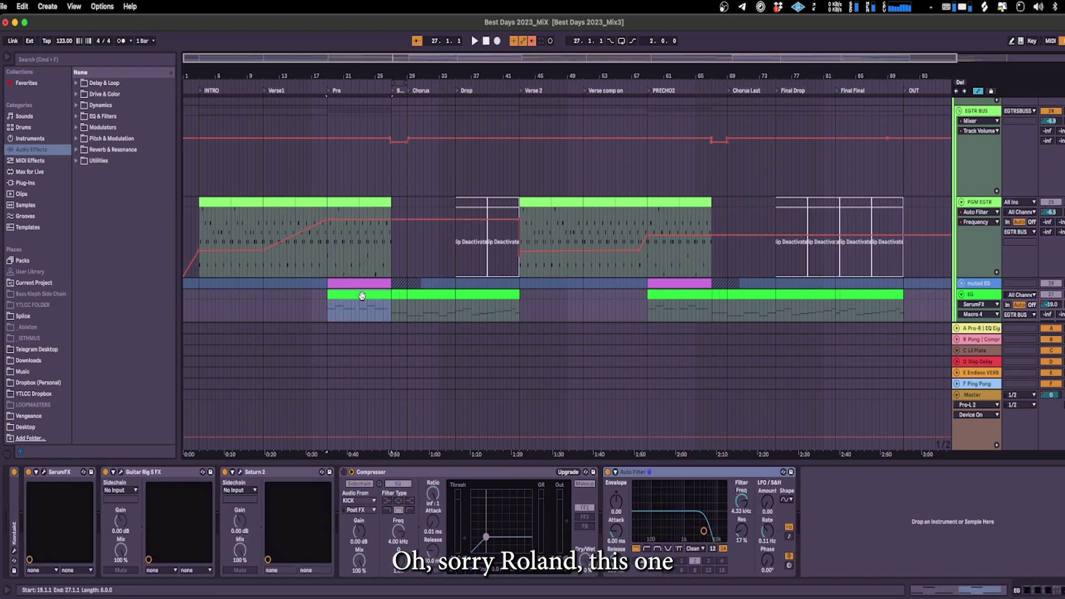
key("space")
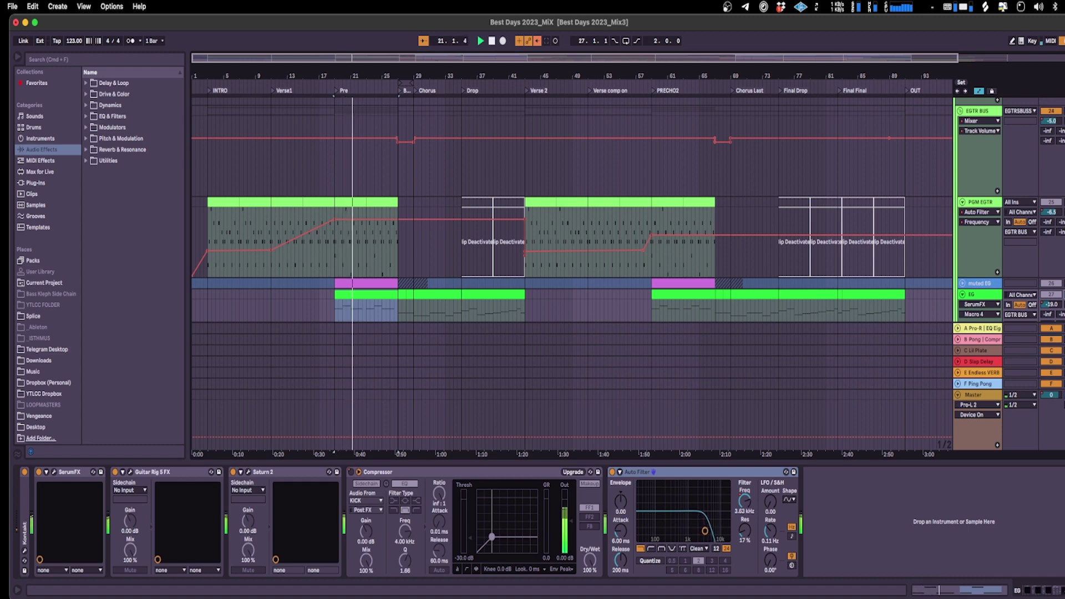
left_click(313, 532)
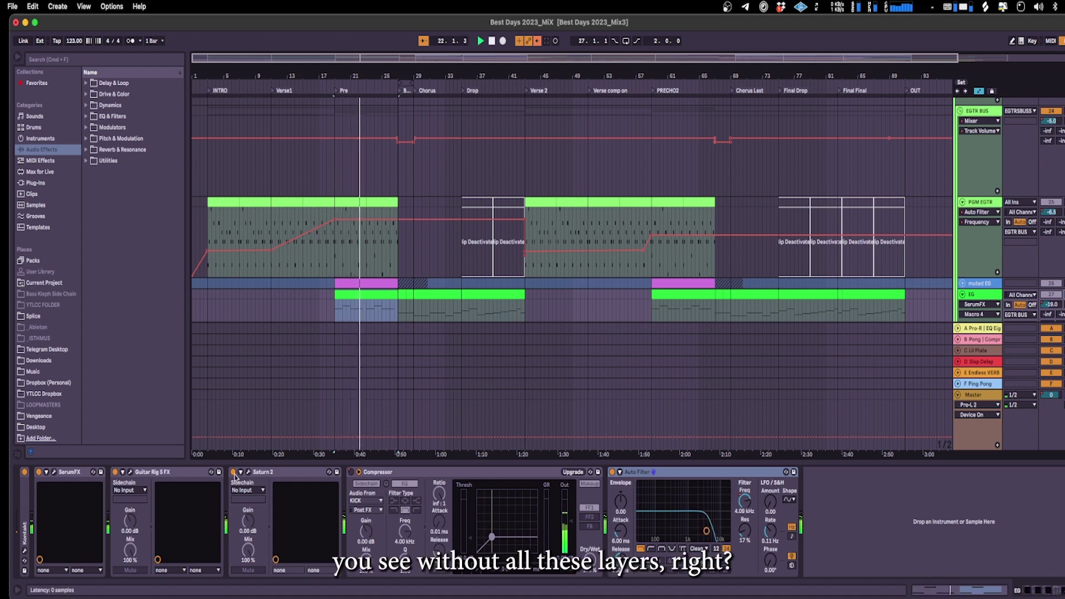
left_click(115, 472)
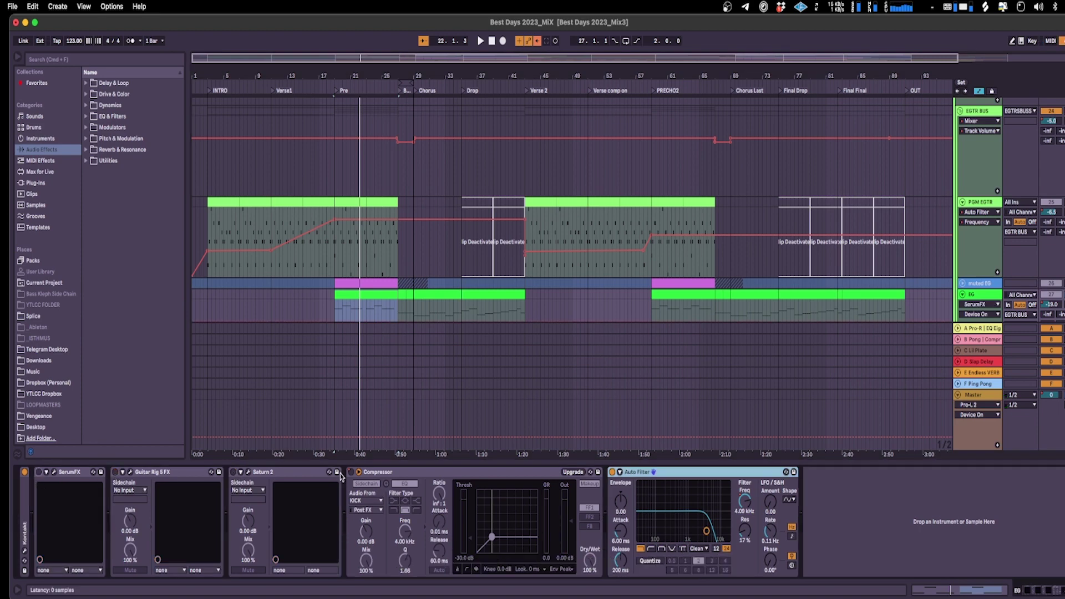
key("space")
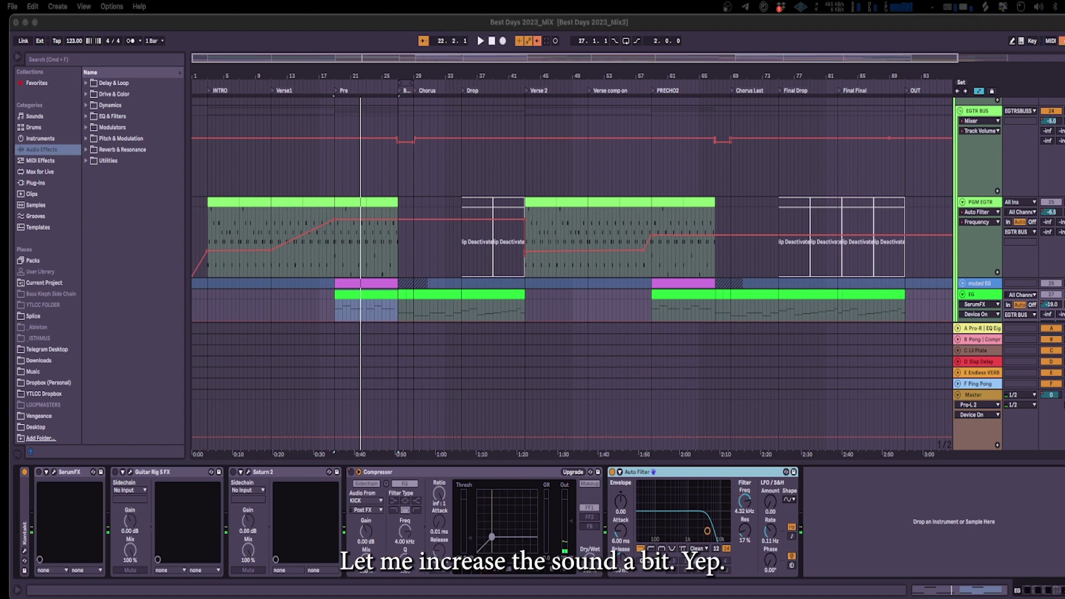
left_click(346, 28)
key("space")
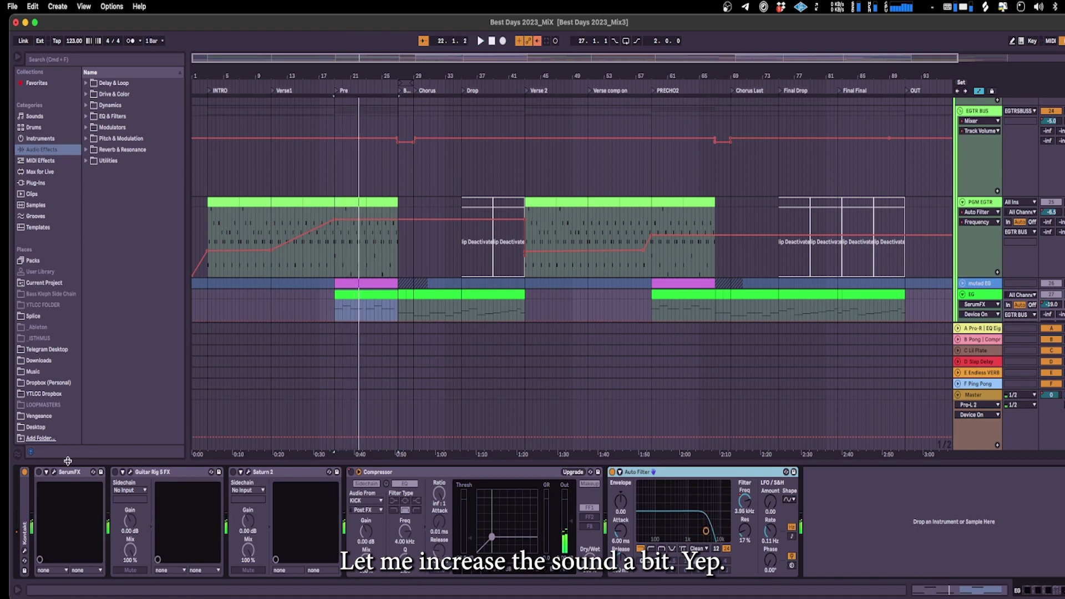
left_click(38, 472)
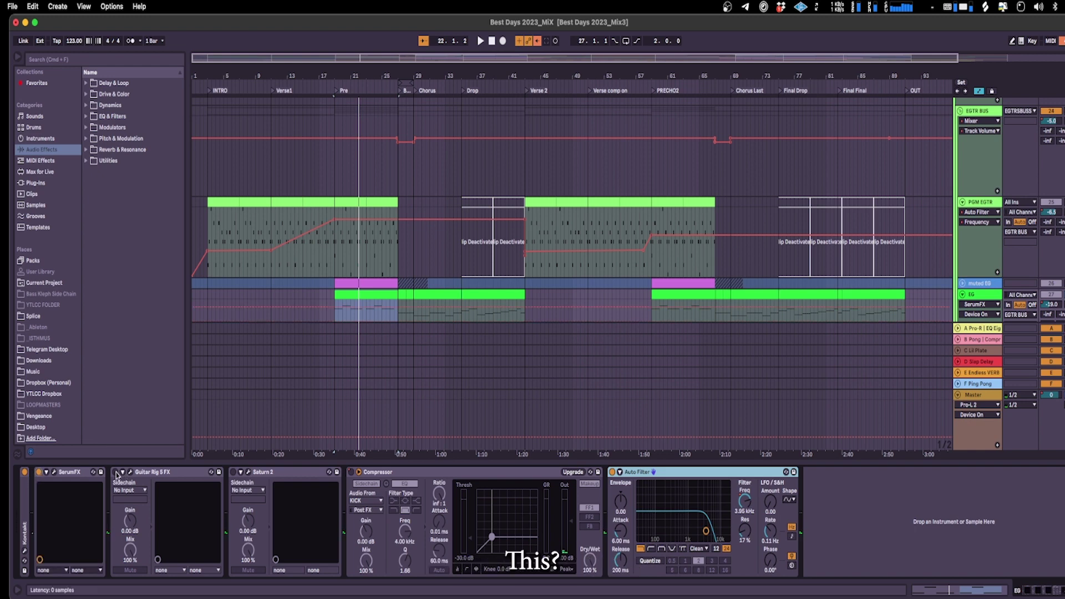
left_click(114, 472)
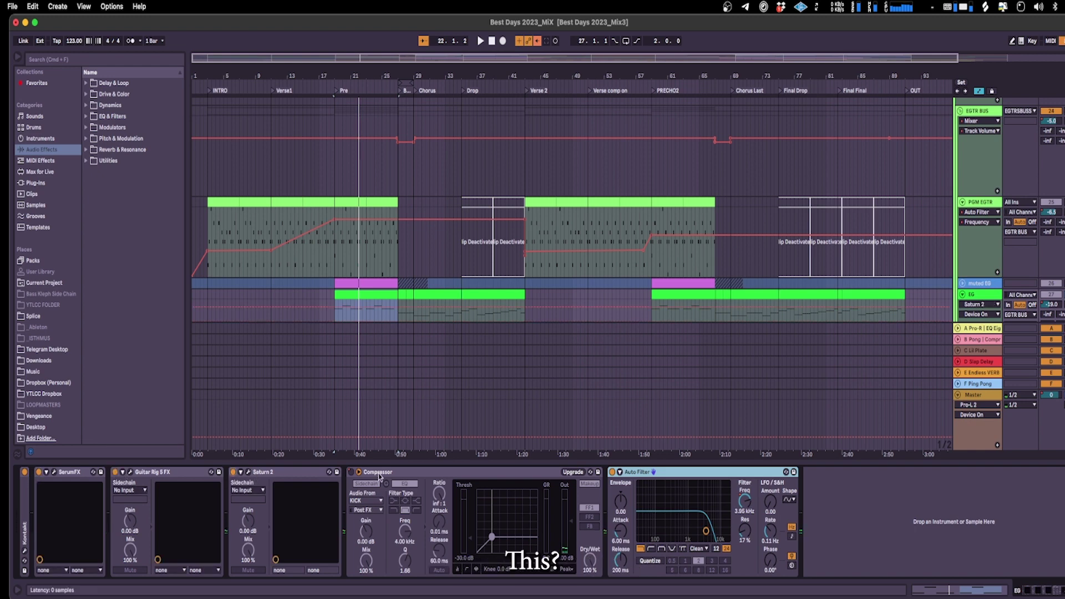
key("space")
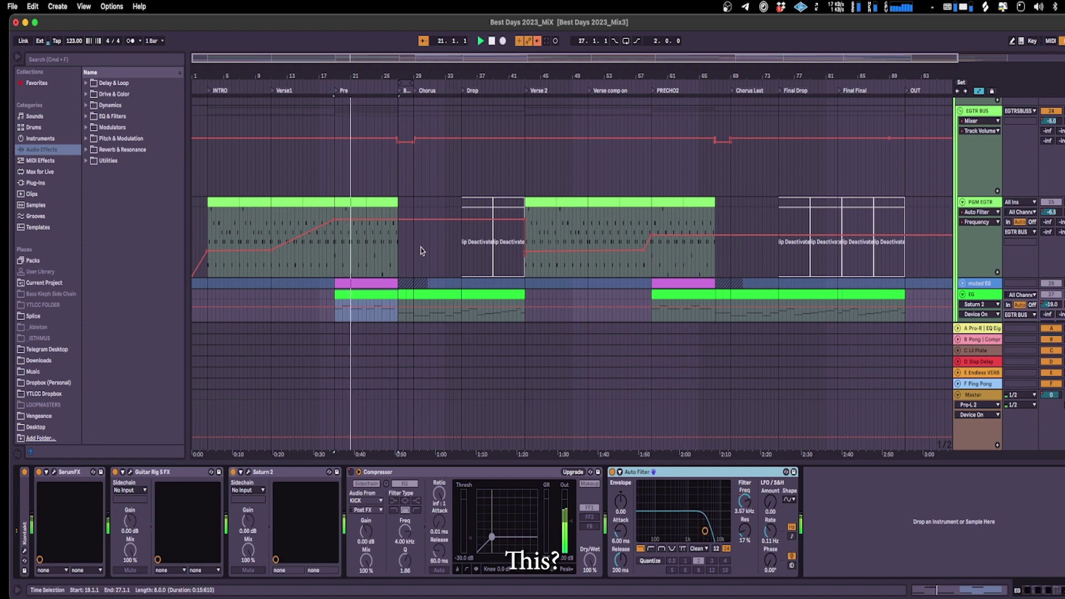
left_click(391, 286)
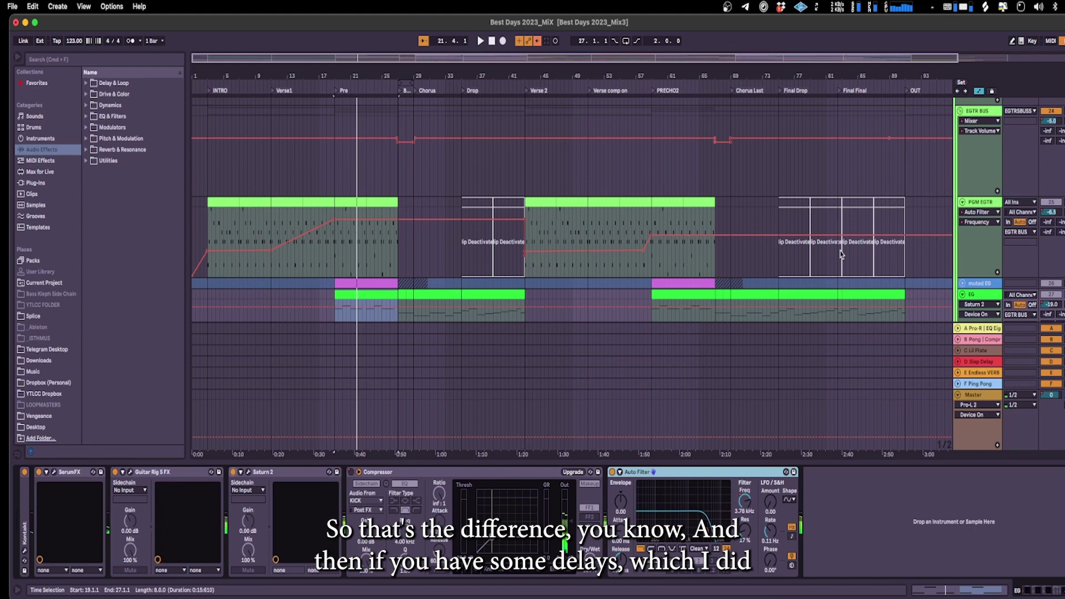
Fold all guitar tracks to compact rows and select the Chorus, bars 29 to 33
scroll(963, 295, "down", 3)
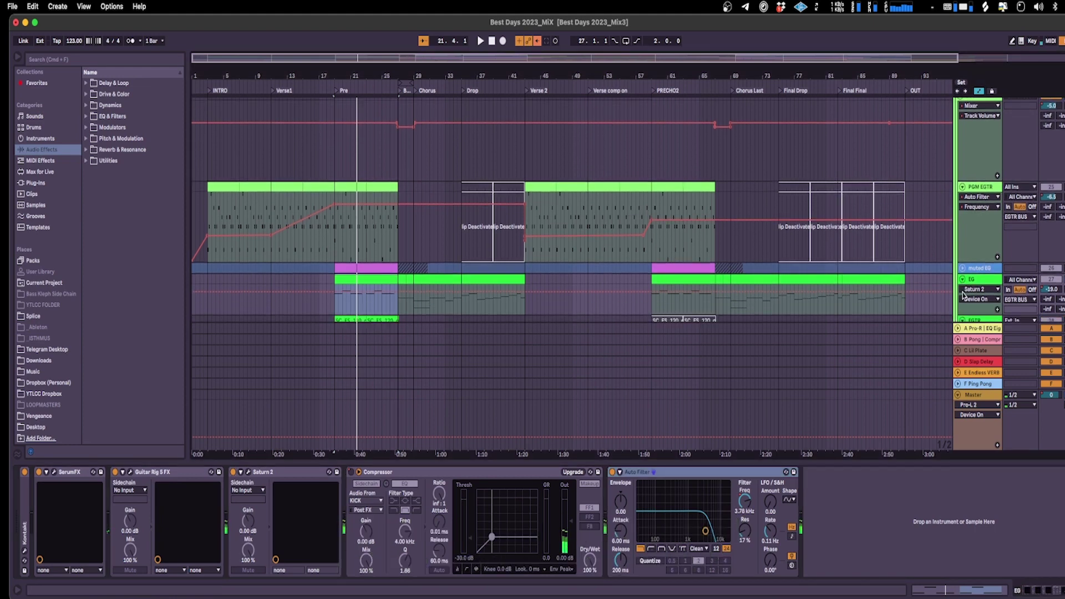
scroll(964, 294, "down", 5)
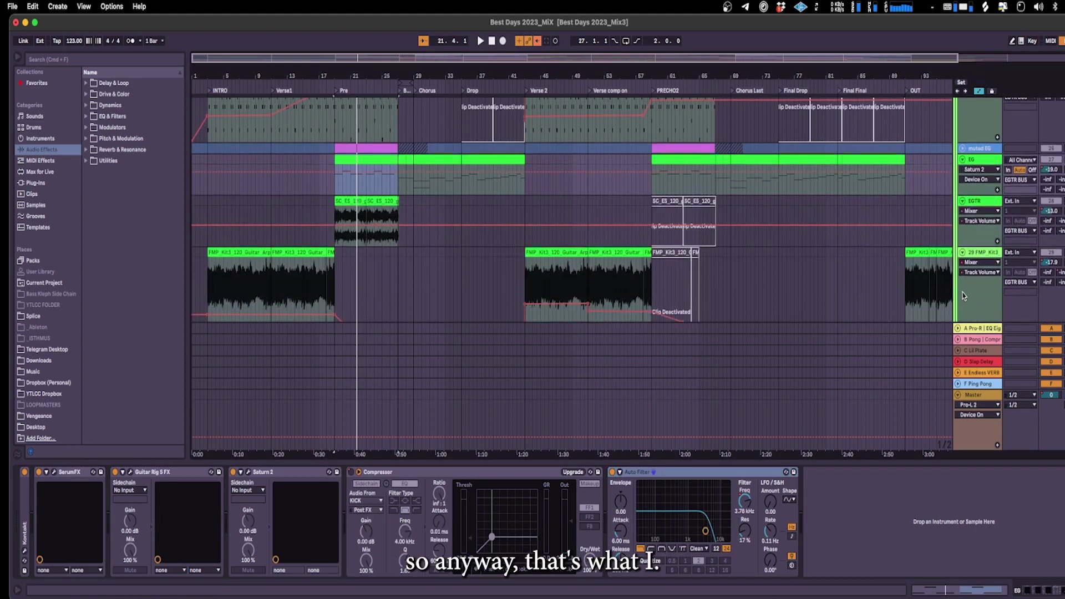
left_click(963, 163, "alt")
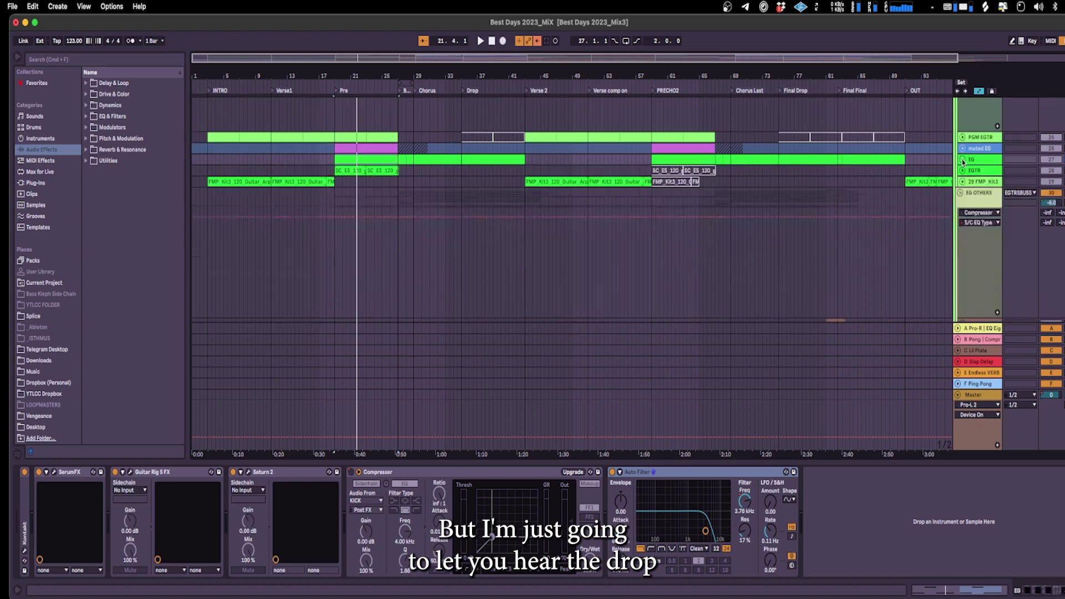
left_click(417, 83)
left_click(423, 84)
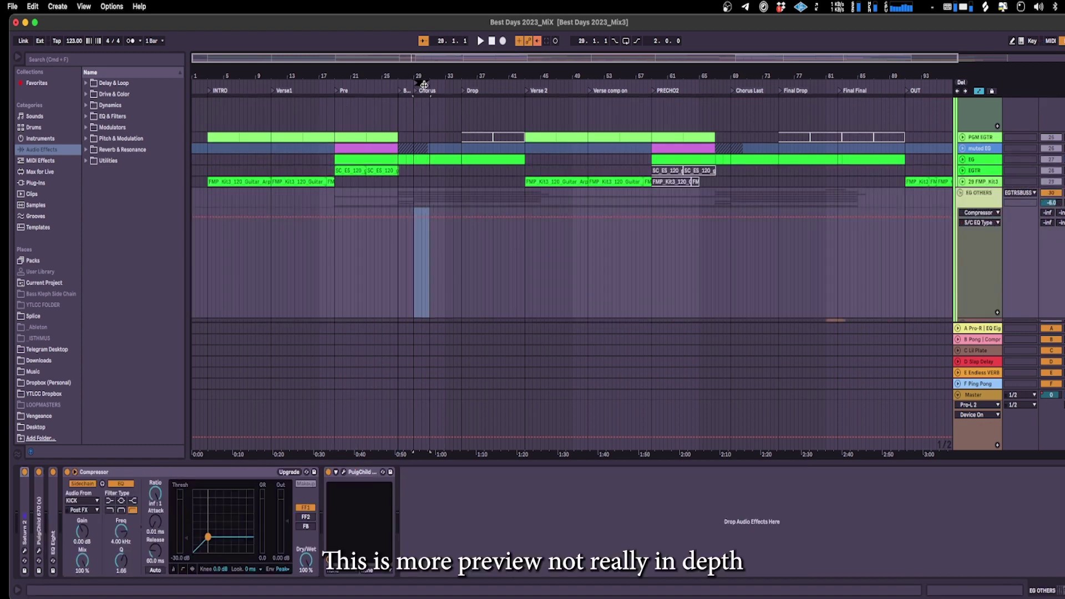
left_click_drag(426, 83, 461, 83)
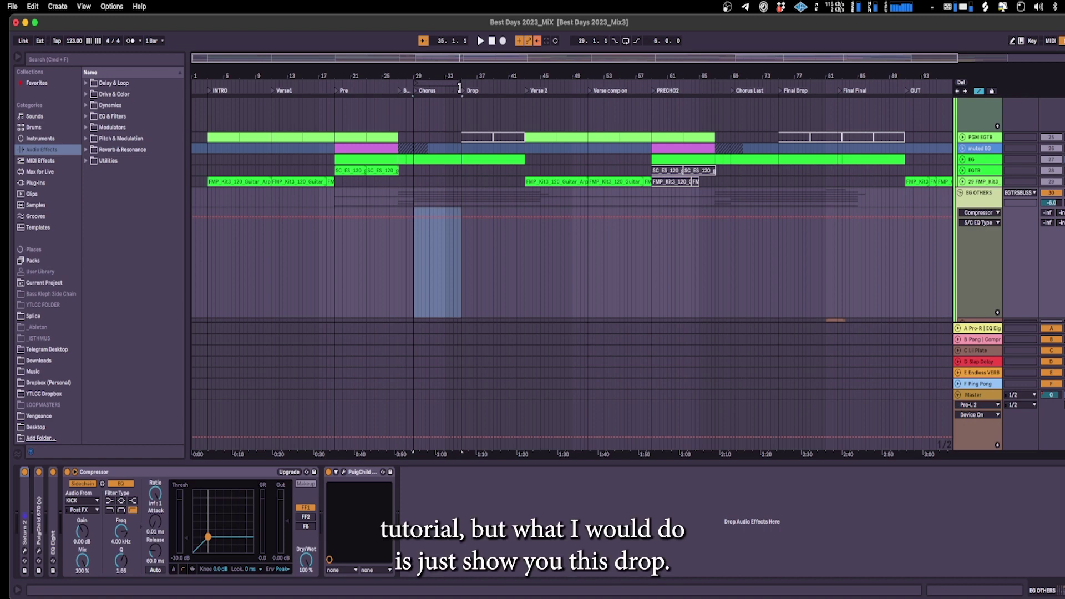
Collapse EG OTHERS, extend the selection to bar 43, and fold the tall vocal tracks
left_click(961, 193)
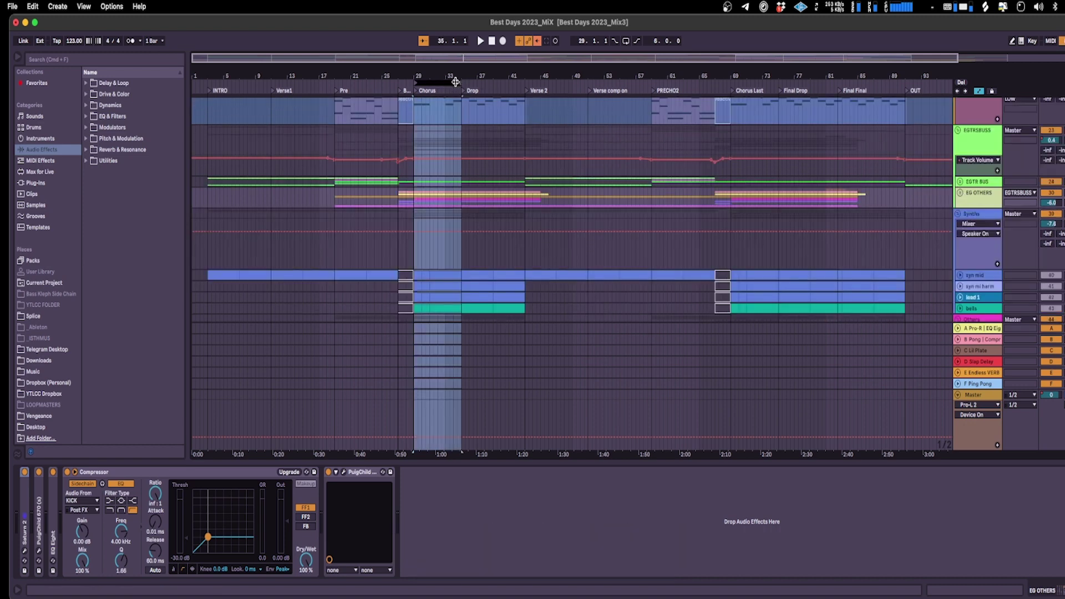
left_click_drag(459, 83, 522, 86)
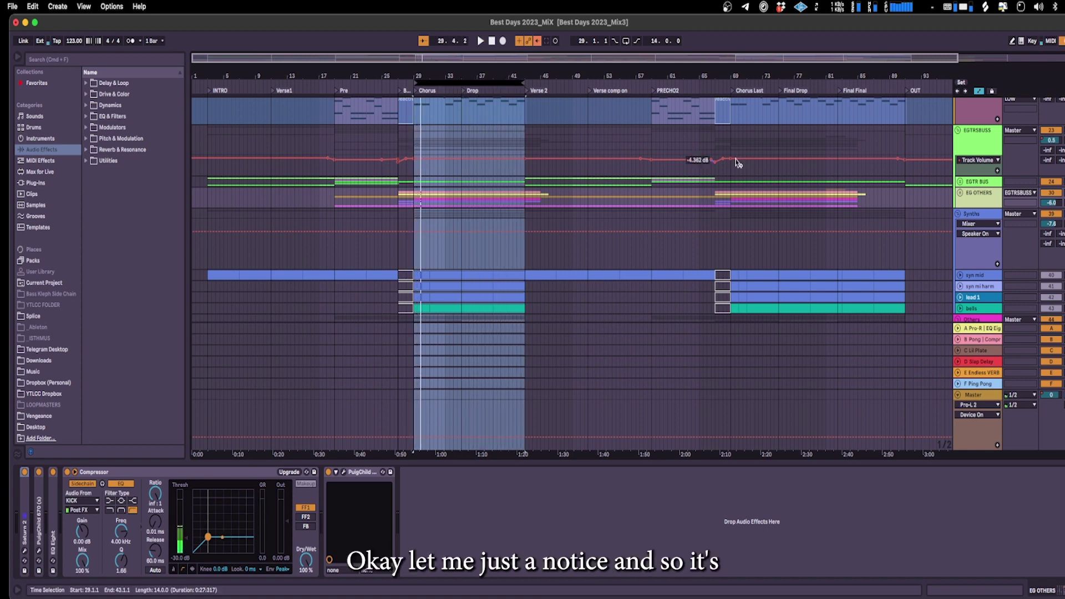
scroll(1028, 199, "down", 15)
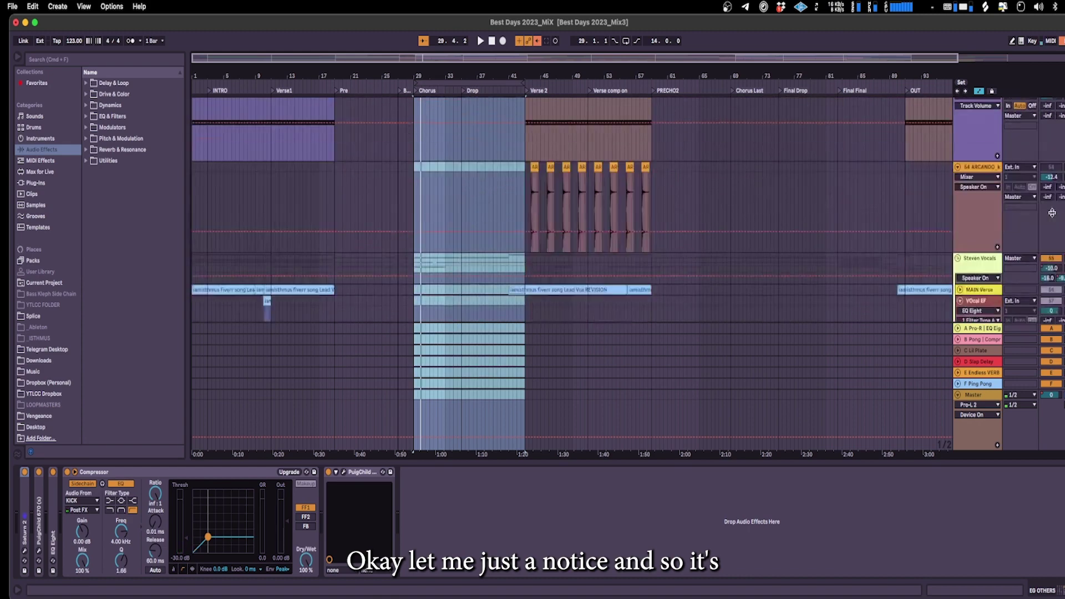
scroll(1052, 216, "down", 3)
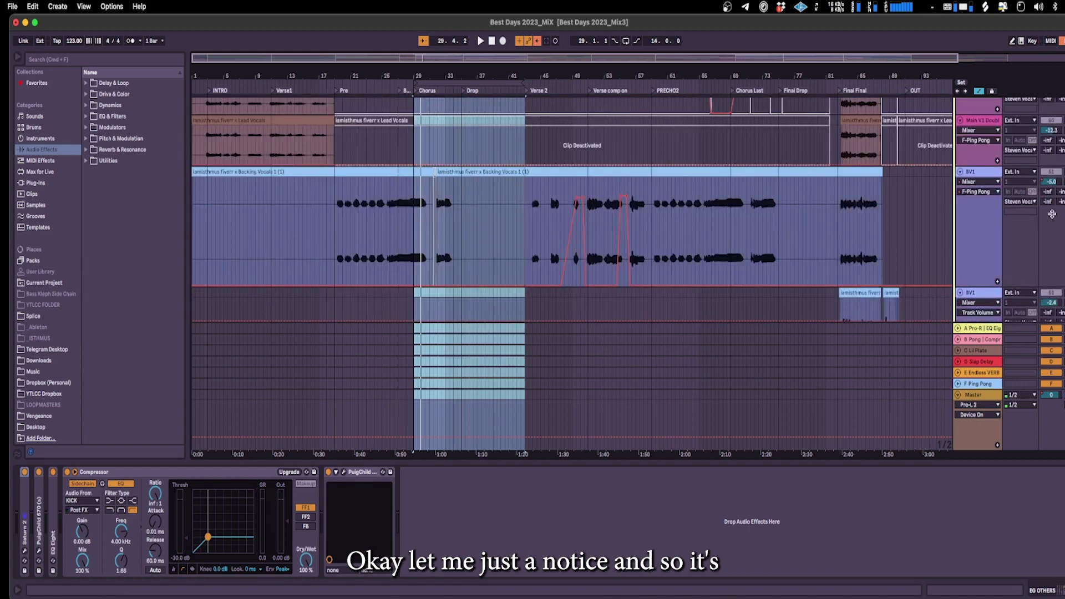
left_click(961, 172, "alt")
scroll(992, 219, "down", 10)
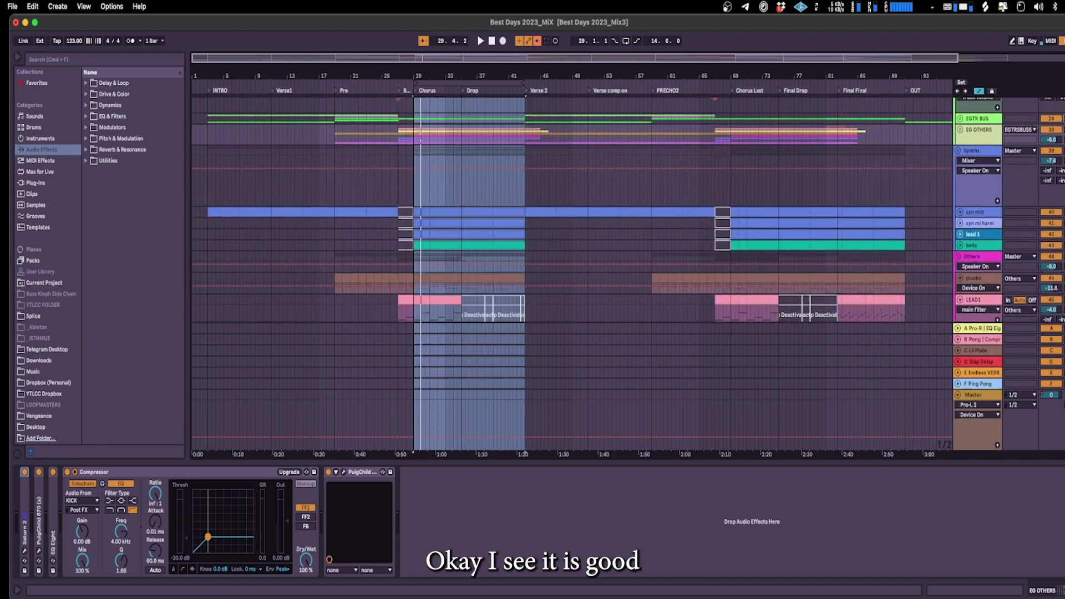
Play the Chorus-Drop selection, then fold all groups and hide the device panel
key("space")
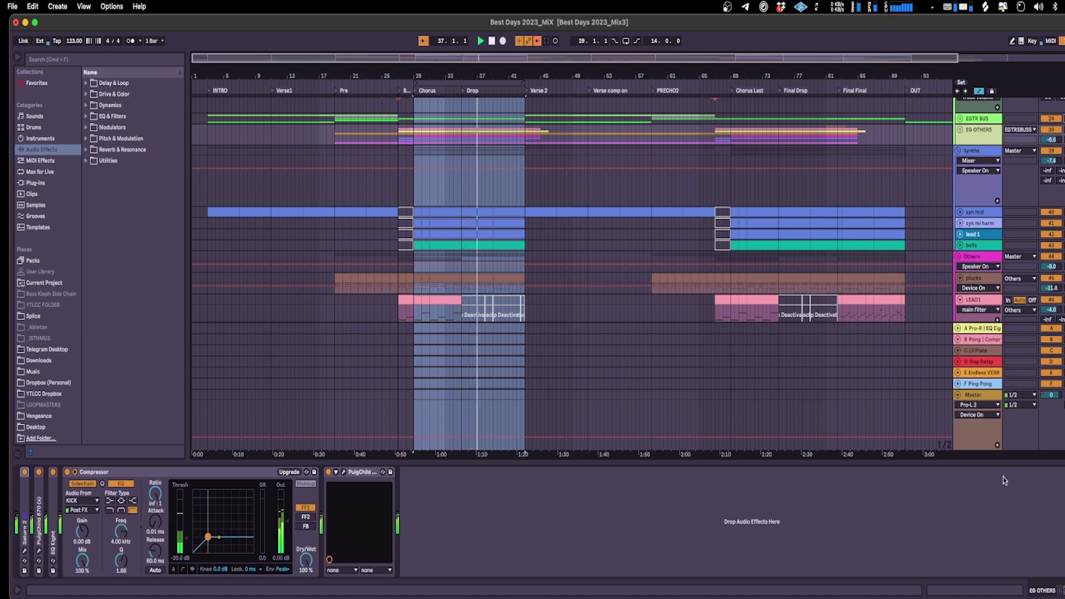
left_click(958, 257, "alt")
key("super+alt+l")
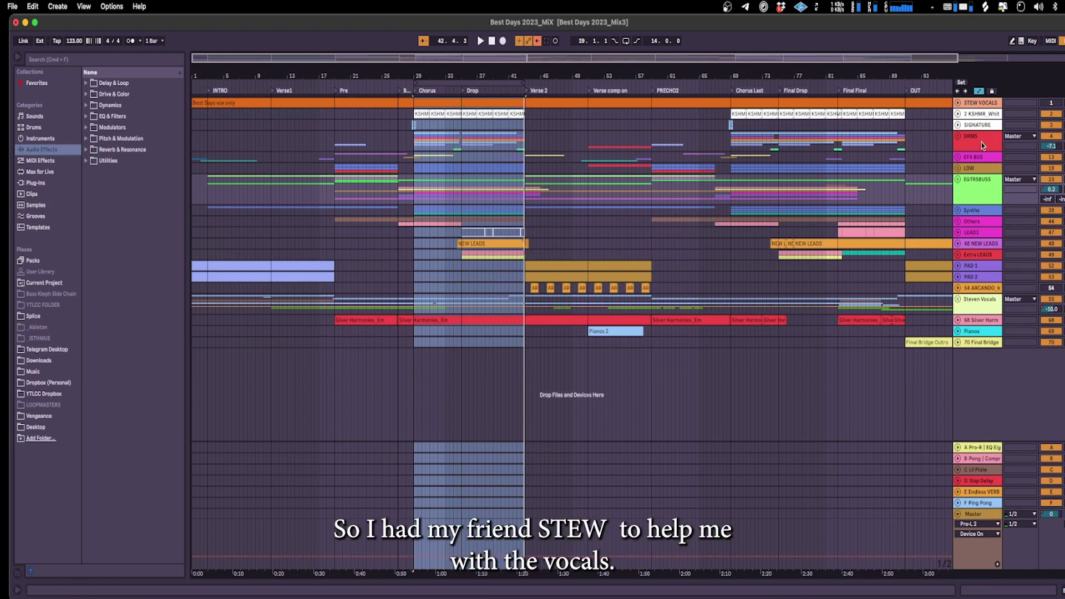
Unfold the top vocal track to reveal its recorded vocal waveform across the arrangement
left_click(983, 105)
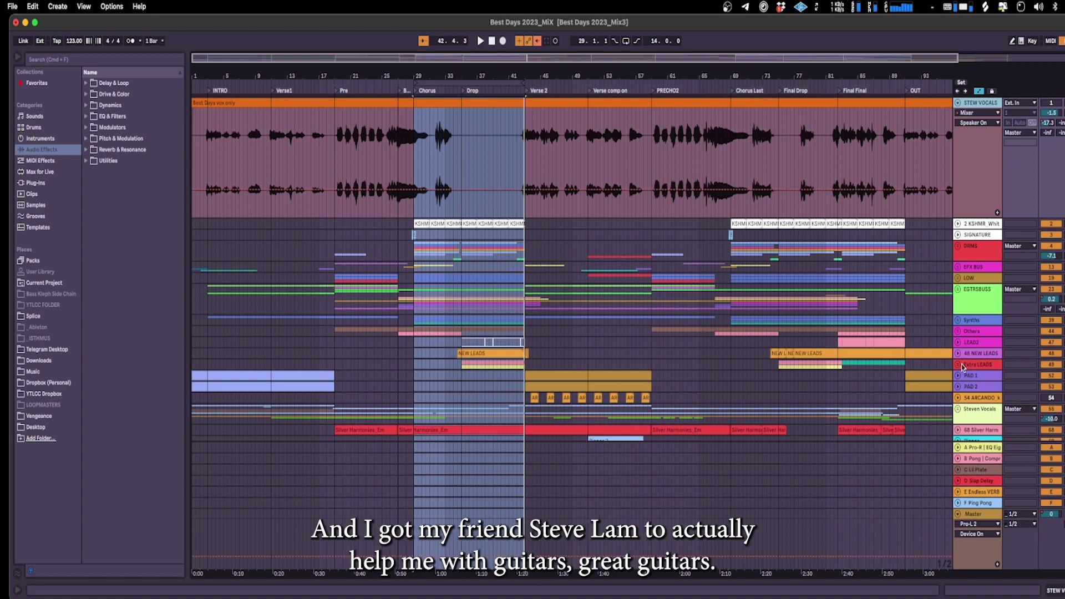
Unfold the Extra LEADS group and fold Silver Harmonies and Pianos to single rows
left_click(958, 365)
scroll(960, 367, "down", 3)
scroll(571, 333, "down", 10)
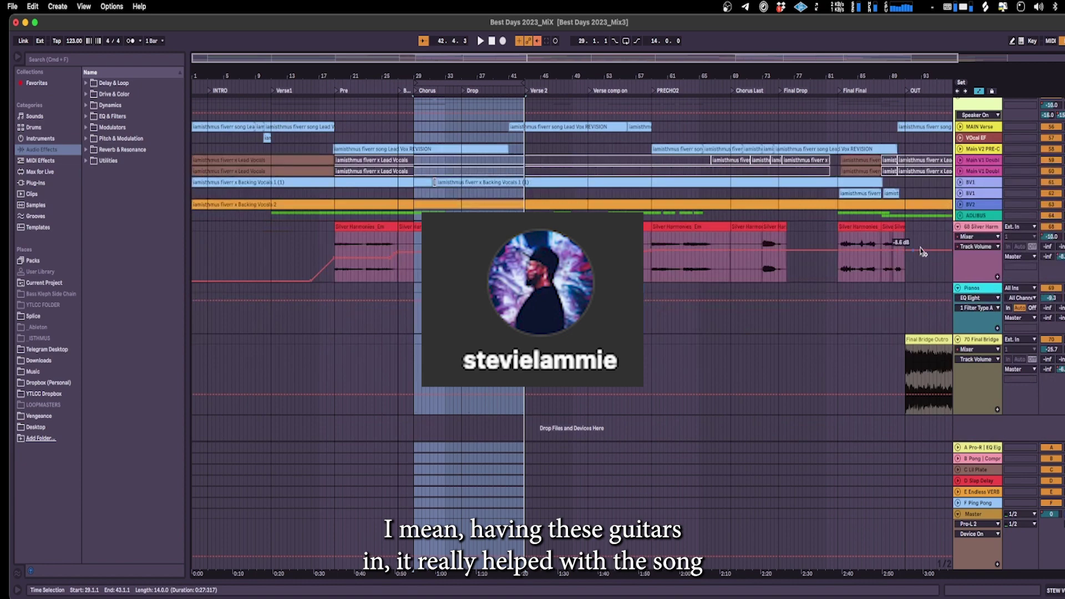
left_click(959, 227)
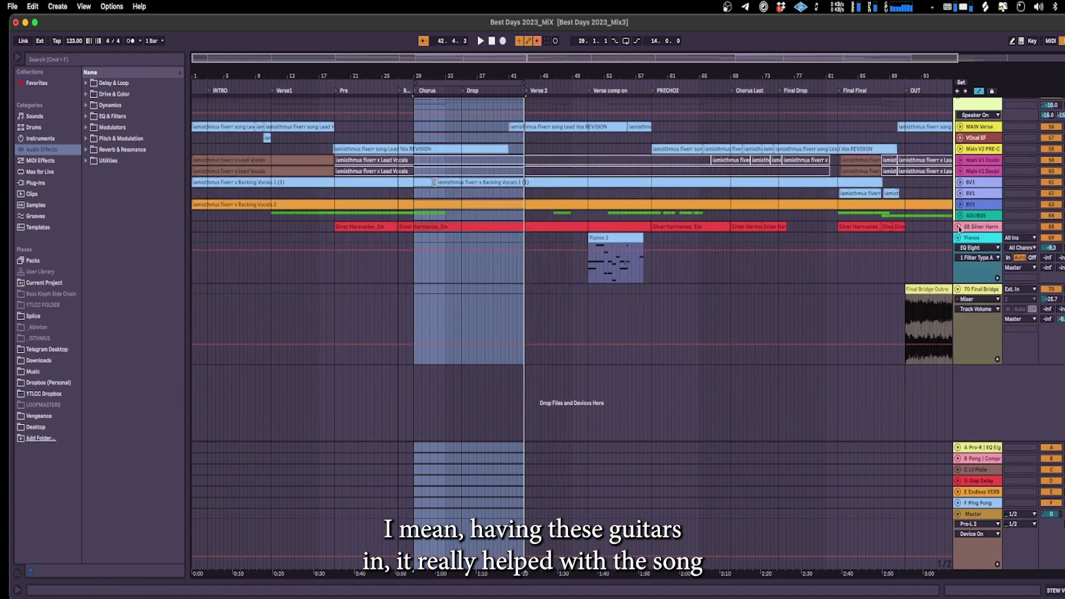
left_click(958, 238)
Place the insert marker at bar 37 and unfold all tracks to show their waveforms
scroll(525, 379, "up", 3)
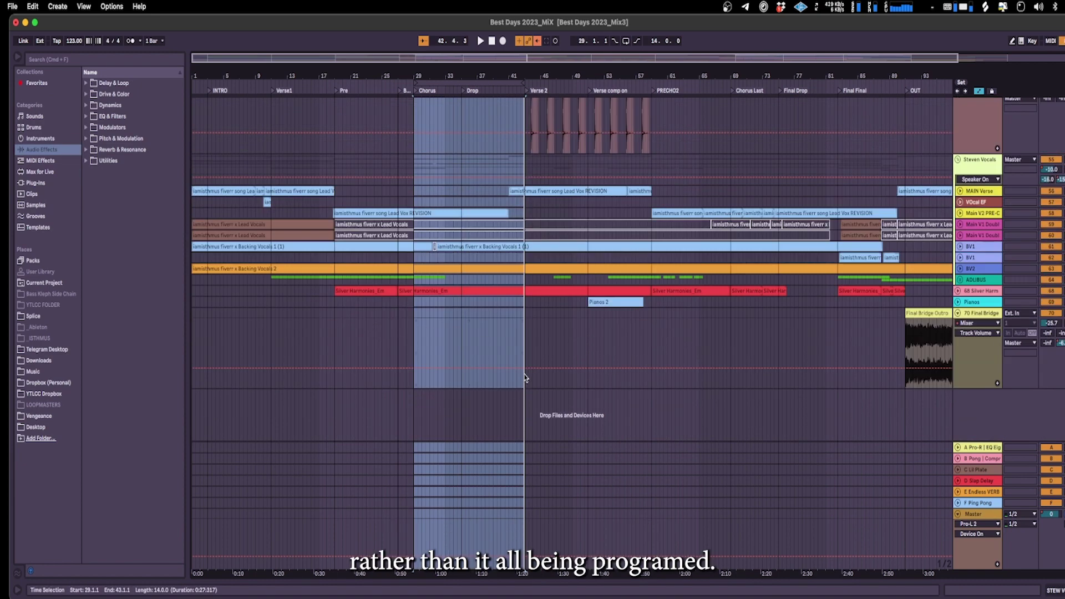
left_click(477, 352)
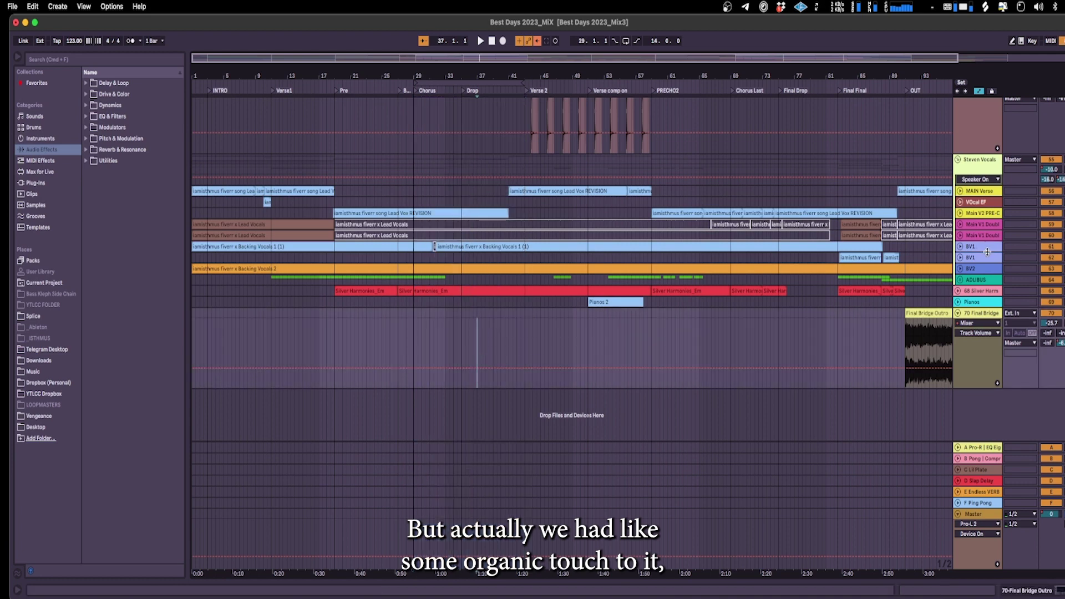
left_click(959, 247, "alt")
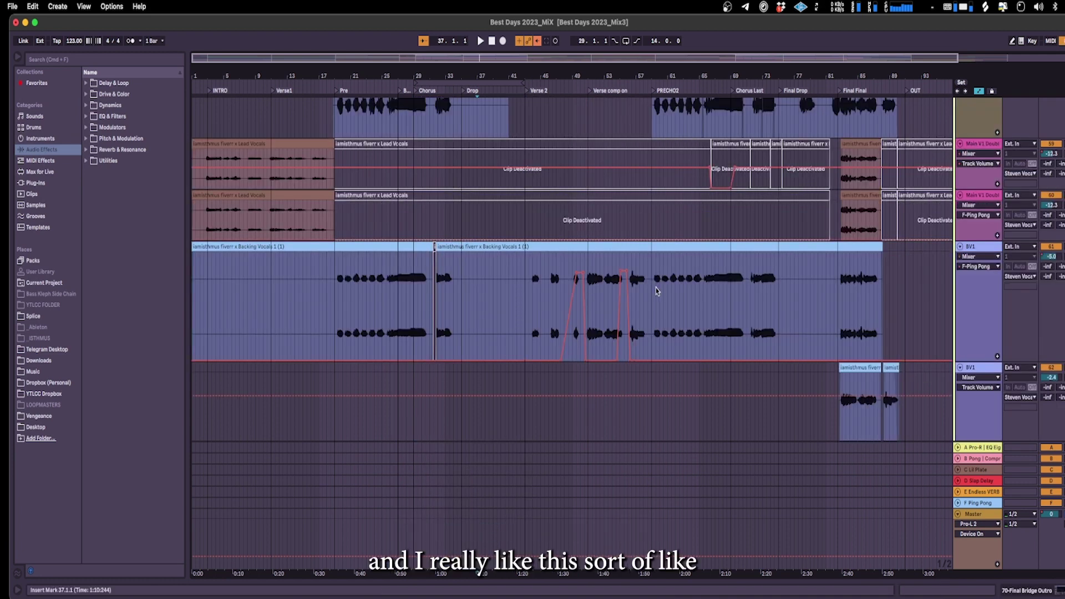
scroll(402, 314, "up", 10)
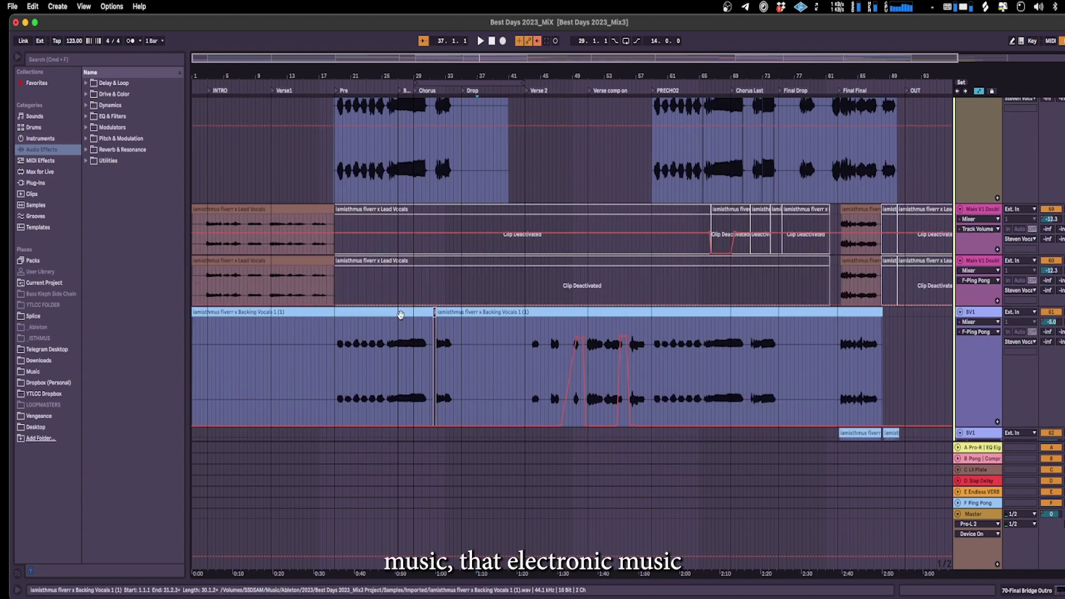
scroll(402, 317, "up", 15)
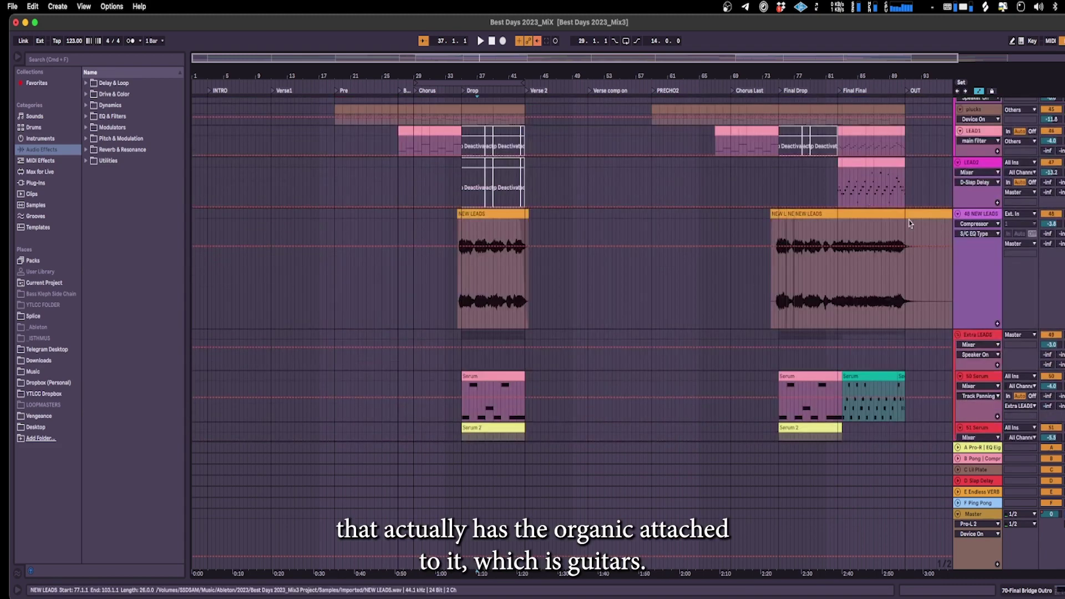
Unfold the synth lanes to full height so their MIDI notes show
scroll(497, 314, "up", 5)
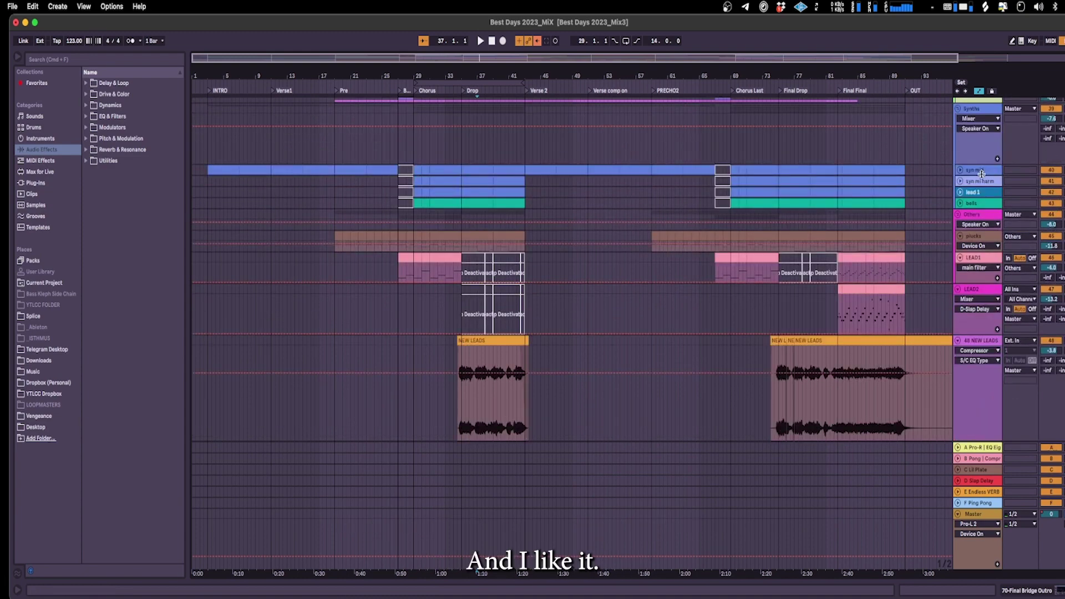
left_click(961, 194, "alt")
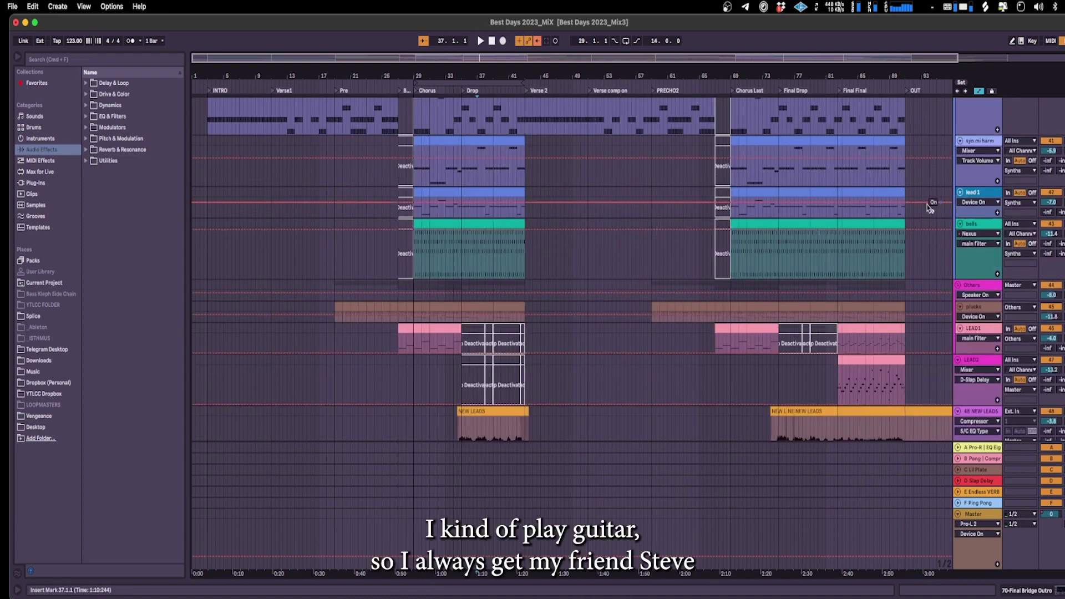
key("h")
Unfold the Silver Harmonies and Pianos lanes, then return to the top at STEW VOCALS
scroll(332, 355, "down", 15)
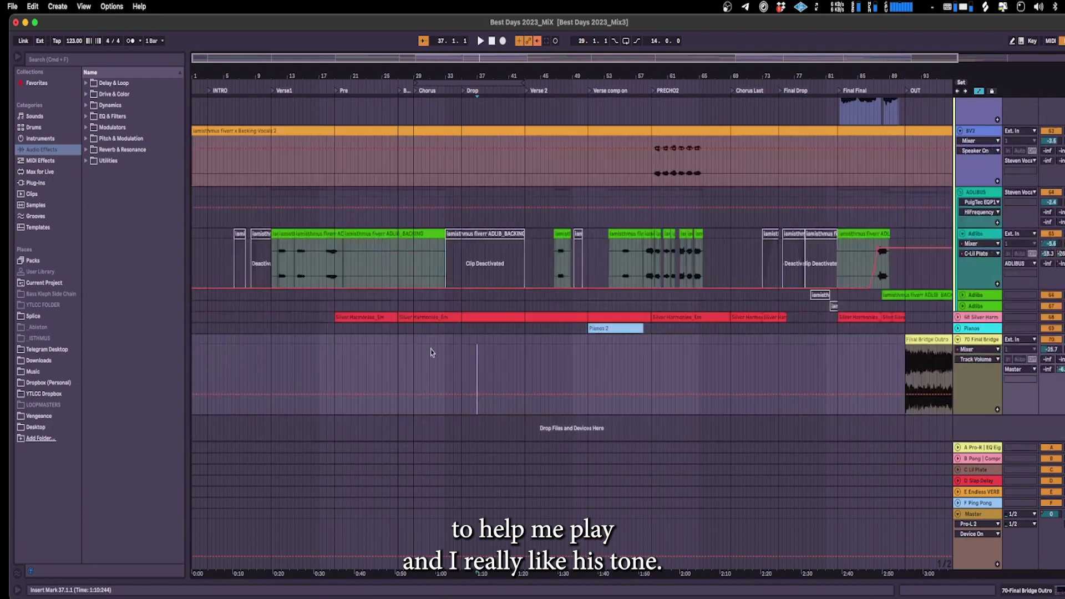
left_click(958, 317)
scroll(294, 333, "down", 3)
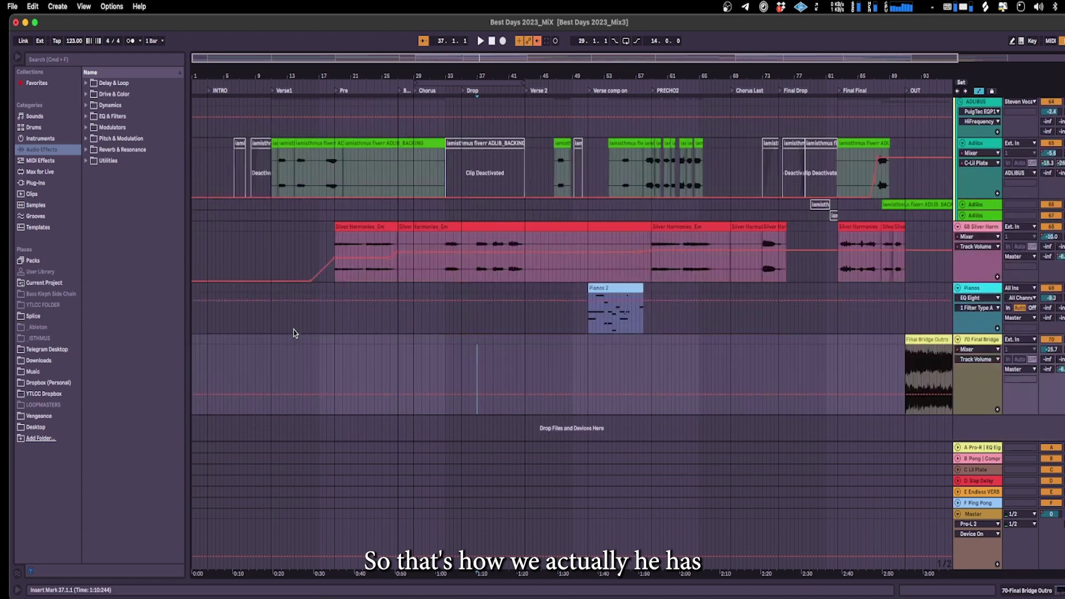
scroll(294, 332, "up", 10)
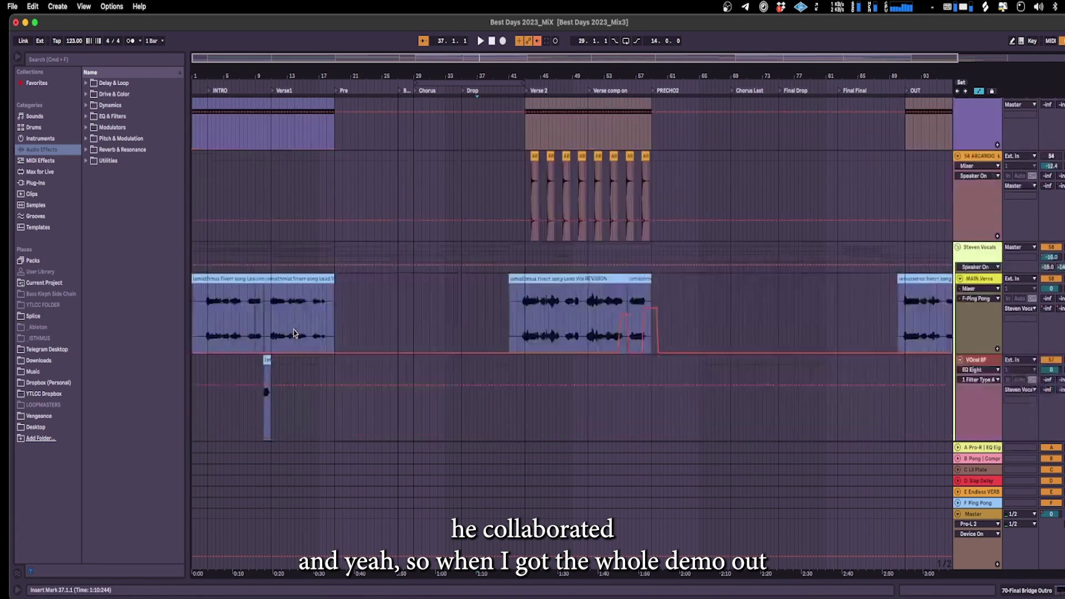
scroll(294, 329, "up", 15)
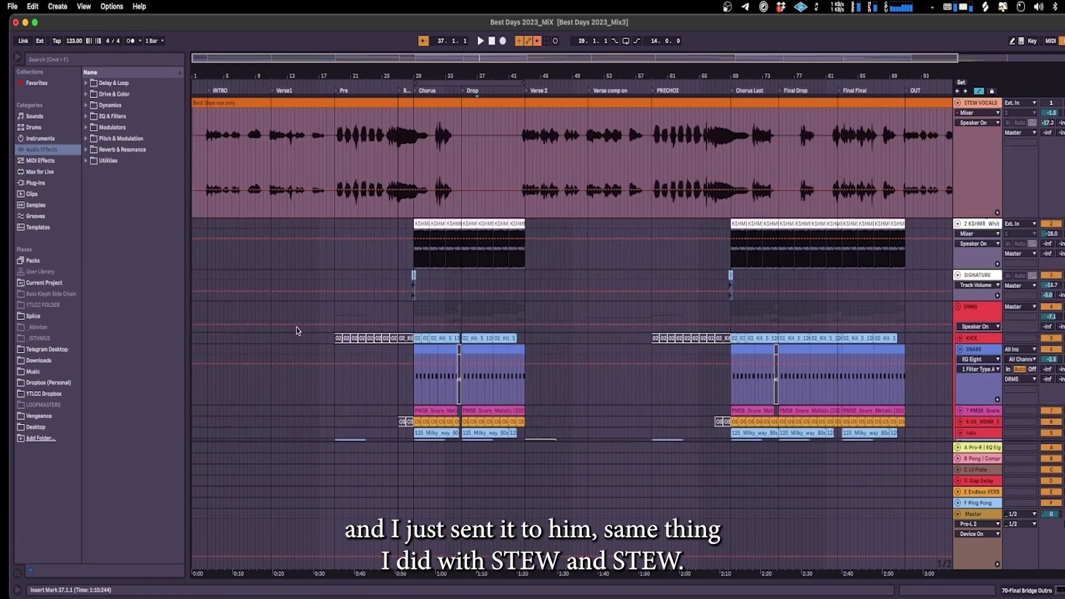
Shrink the STEW VOCALS lane and zoom out to show the whole arrangement
left_click_drag(970, 218, 977, 148)
left_click(380, 194)
key("minus")
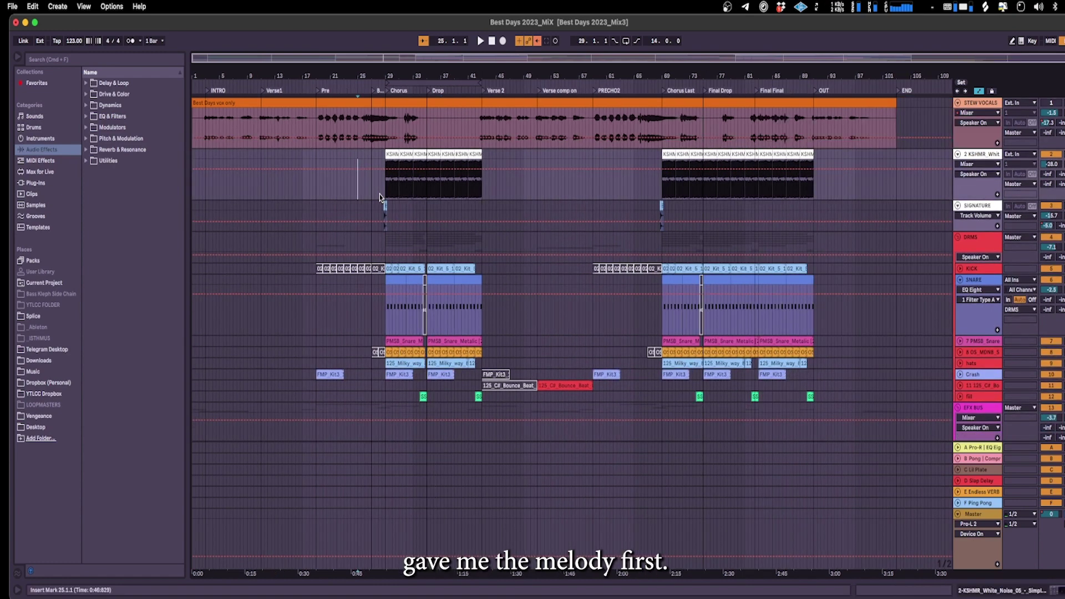
Fold all tracks into compact rows and open the EGTRSBUSS group's devices
left_click(957, 103, "alt")
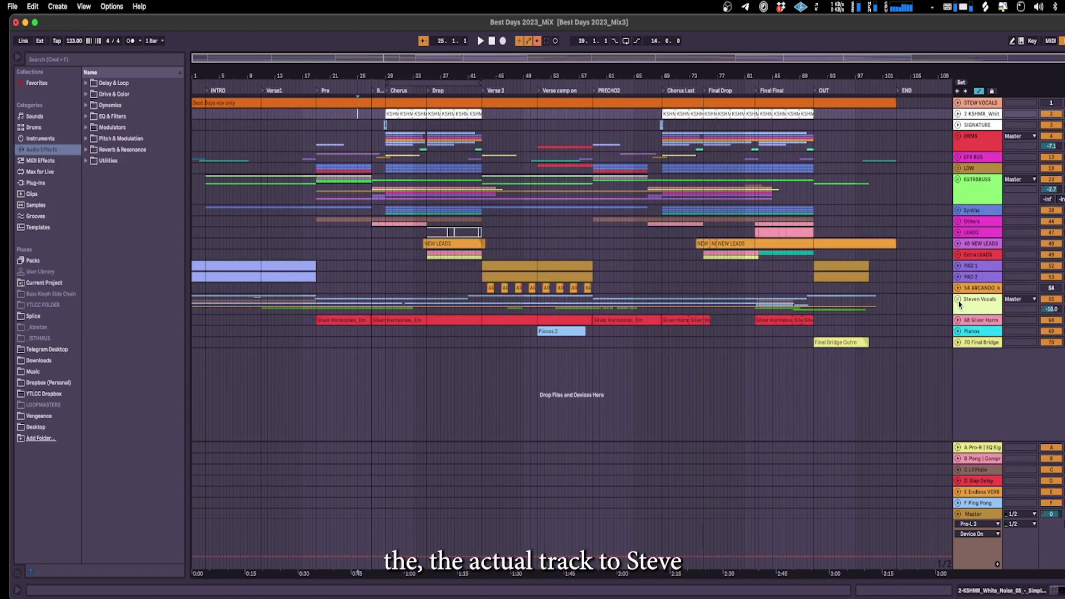
left_click(420, 342)
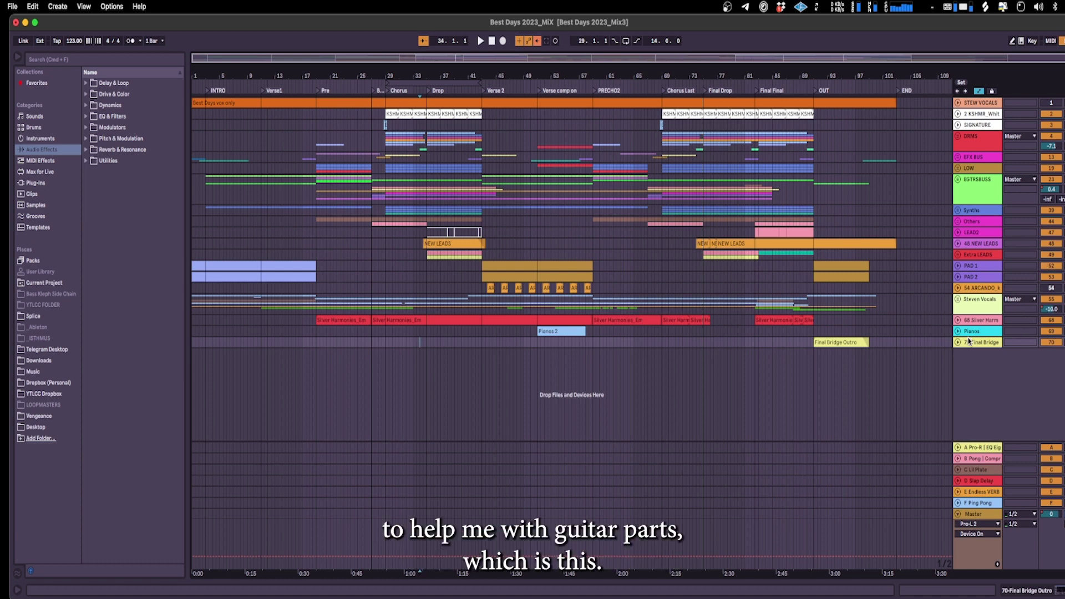
double_click(970, 196)
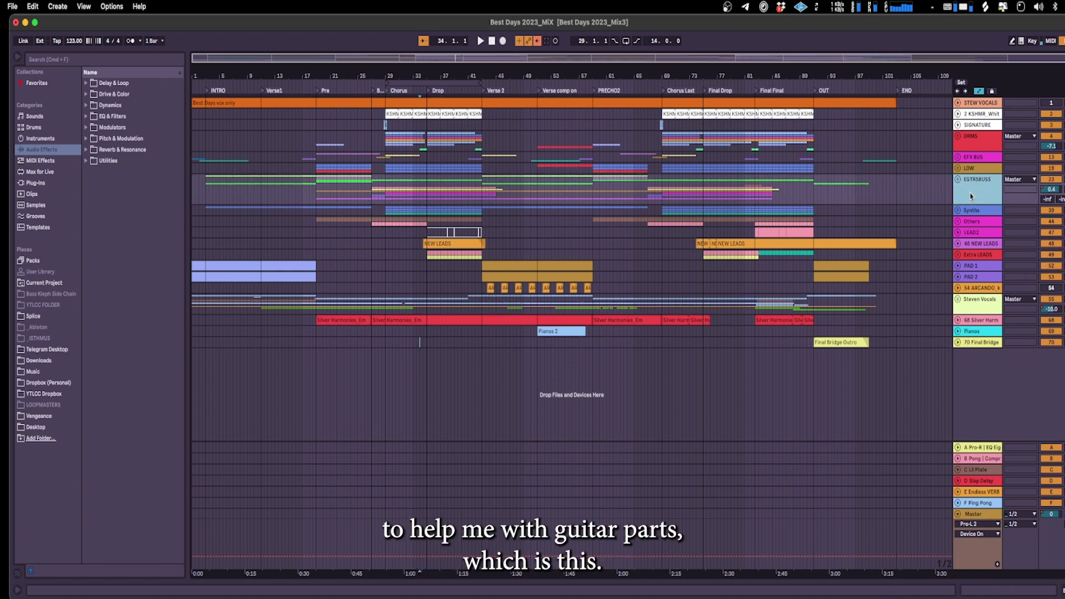
Unfold EGTRSBUSS, EGTR BUS and the EG OTHERS guitar tracks to full height
left_click(959, 181)
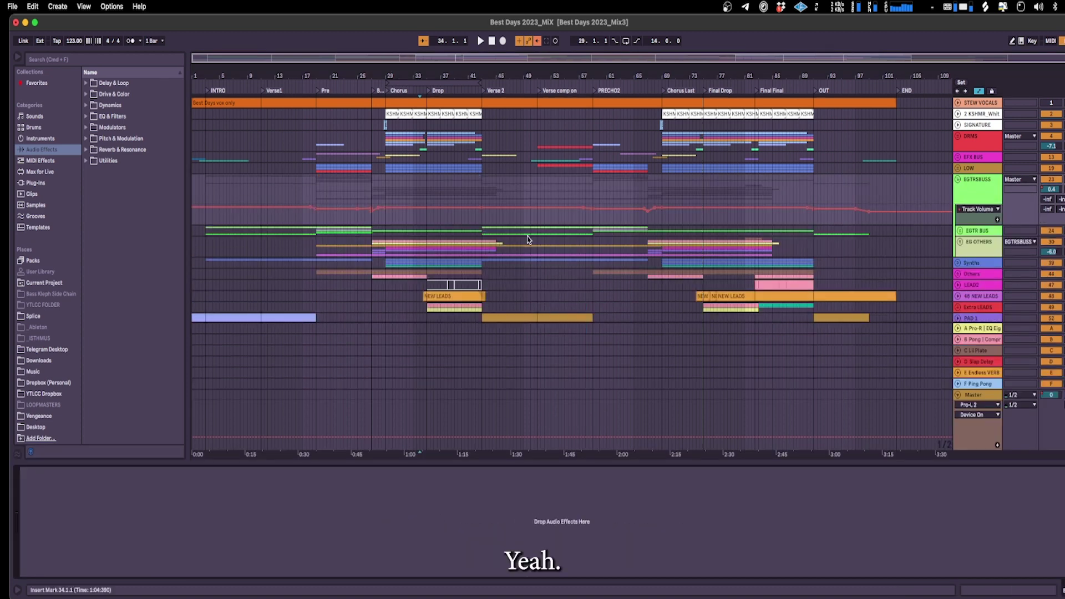
scroll(529, 240, "down", 2)
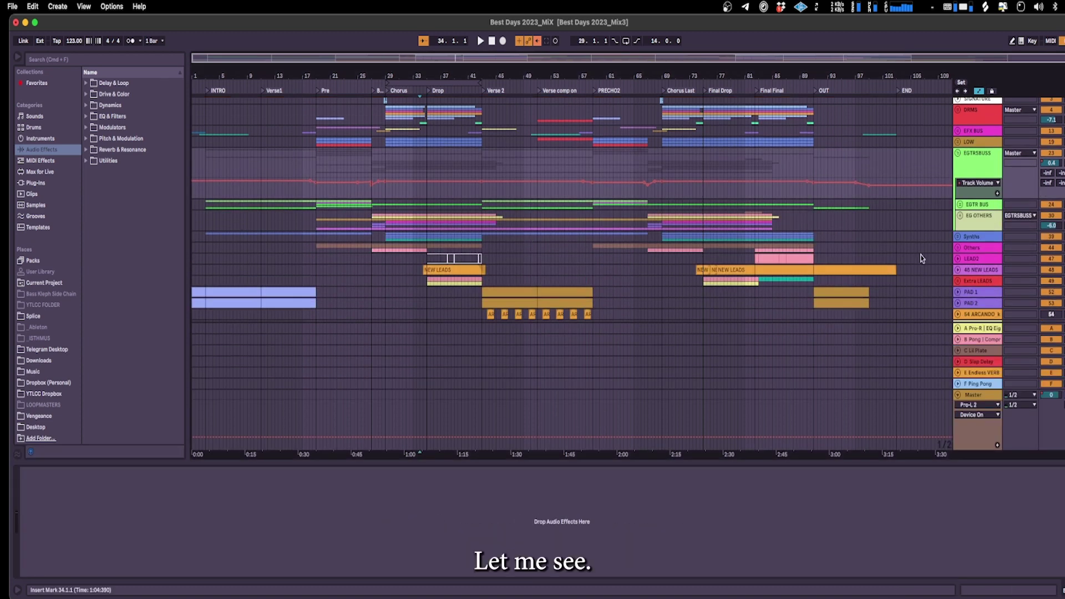
left_click(960, 219)
scroll(588, 285, "down", 5)
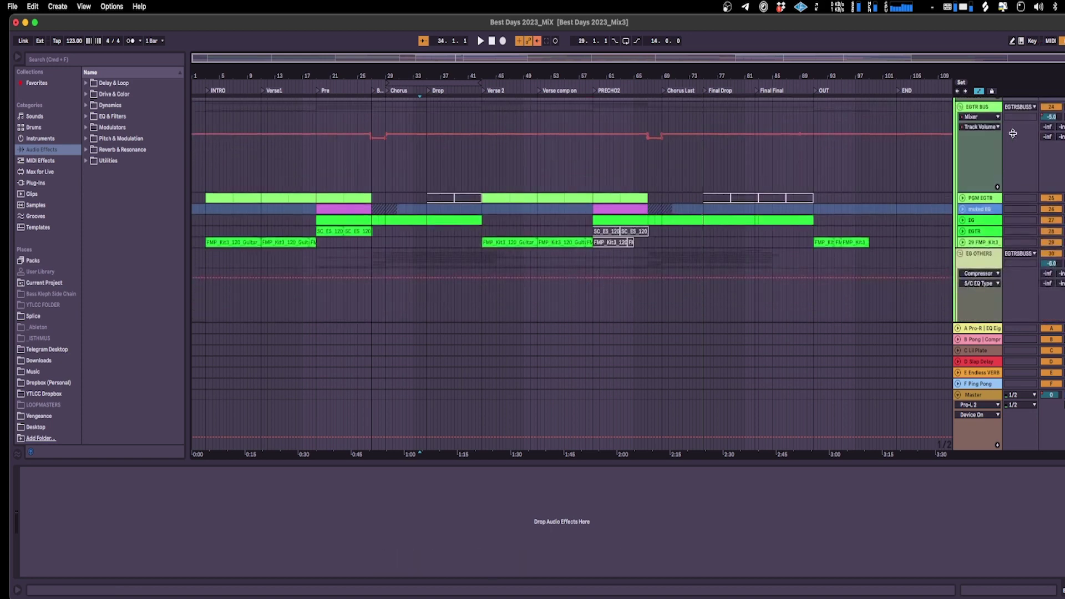
left_click(963, 220, "alt")
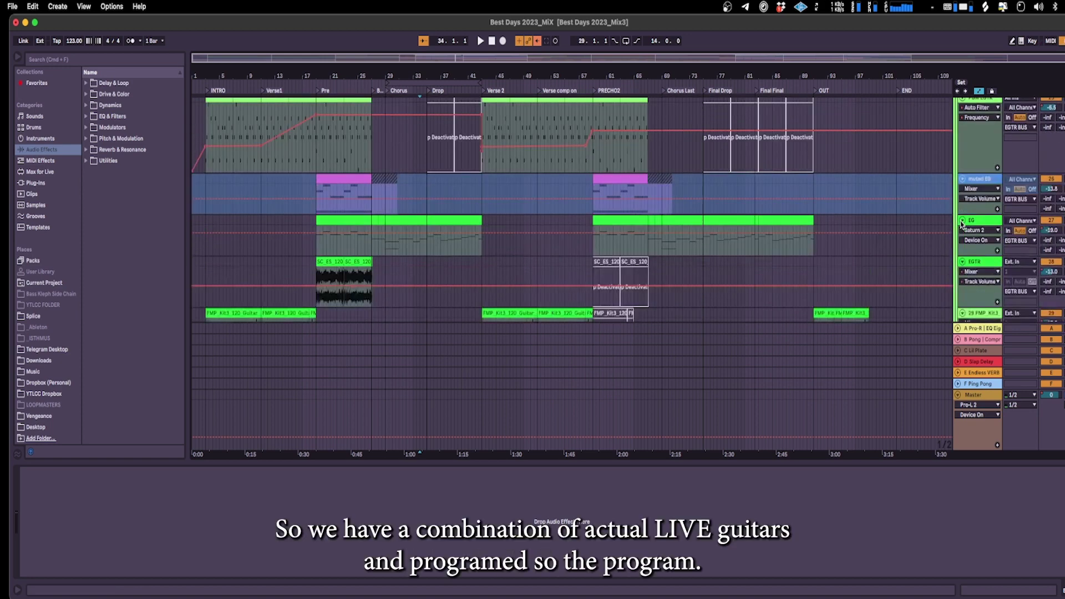
scroll(433, 257, "down", 3)
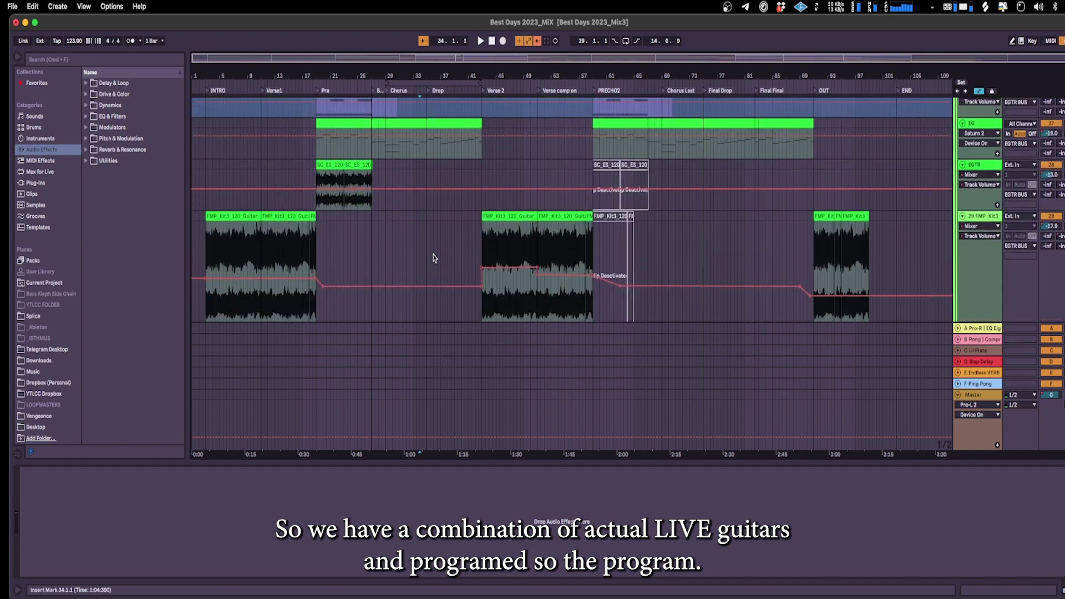
scroll(434, 258, "down", 15)
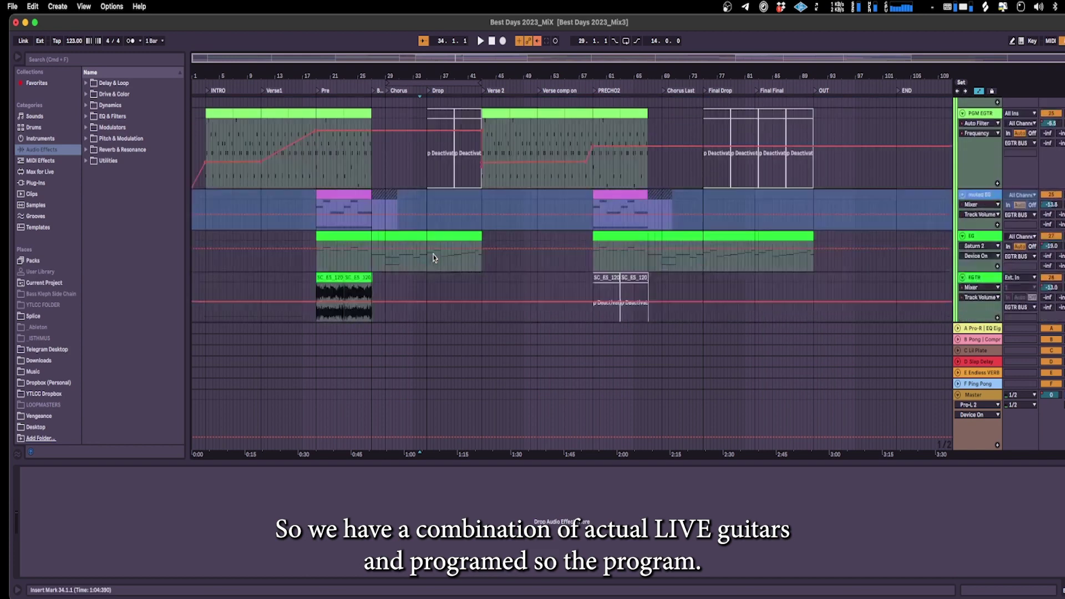
scroll(523, 244, "up", 2)
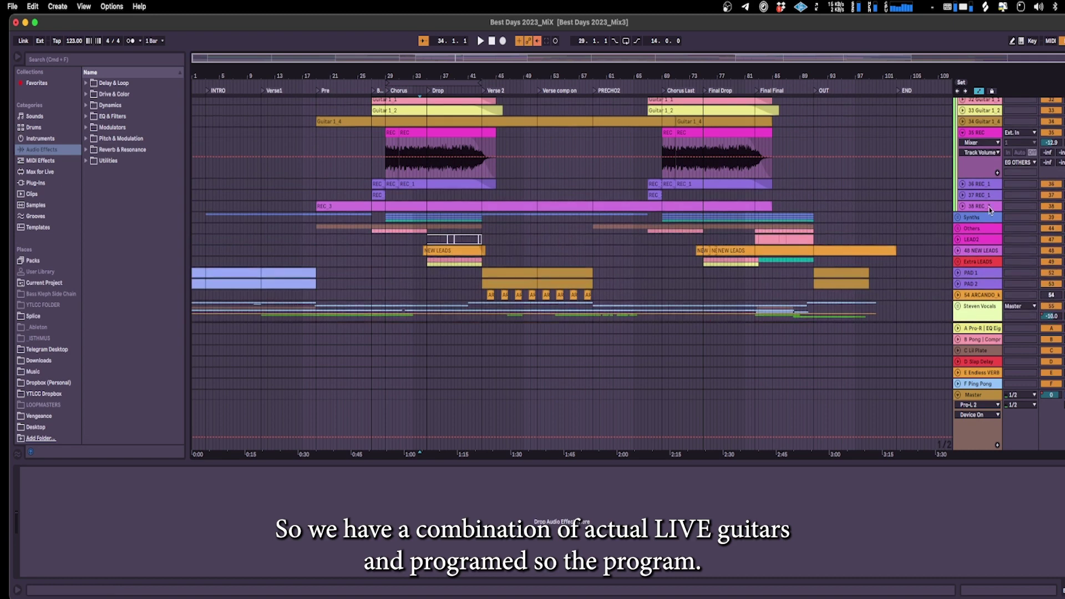
Unfold the Guitar 1_x and REC tracks into tall lanes
left_click(963, 193, "alt")
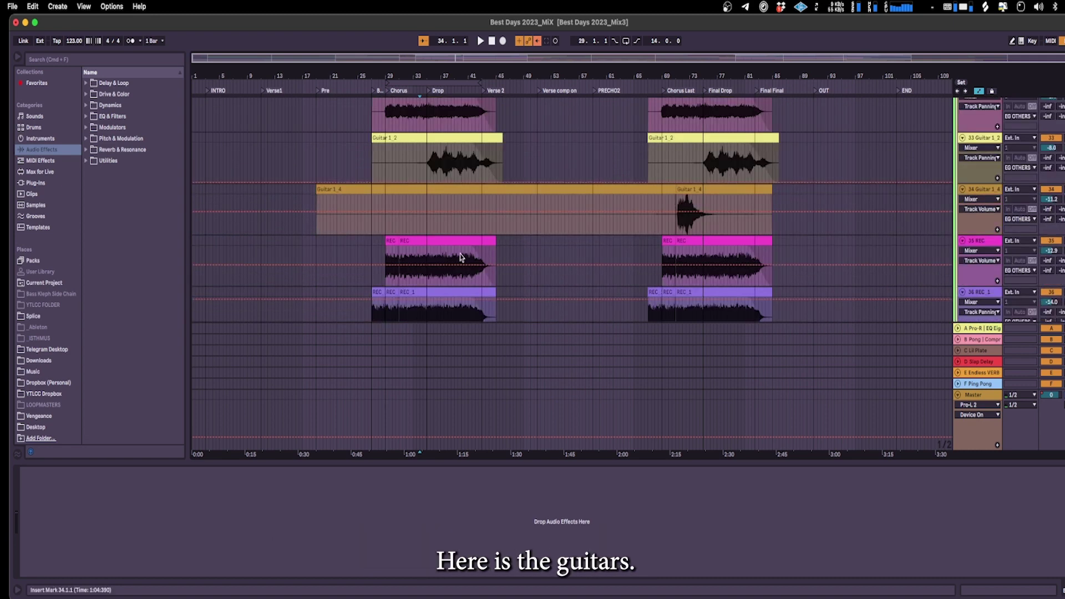
scroll(454, 257, "up", 4)
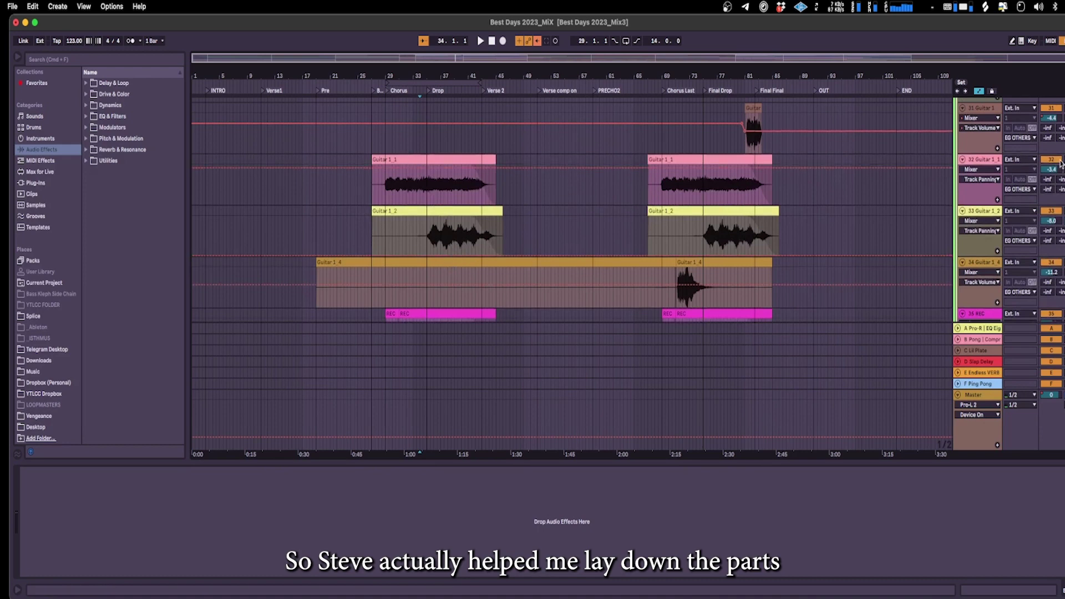
scroll(1025, 185, "up", 8)
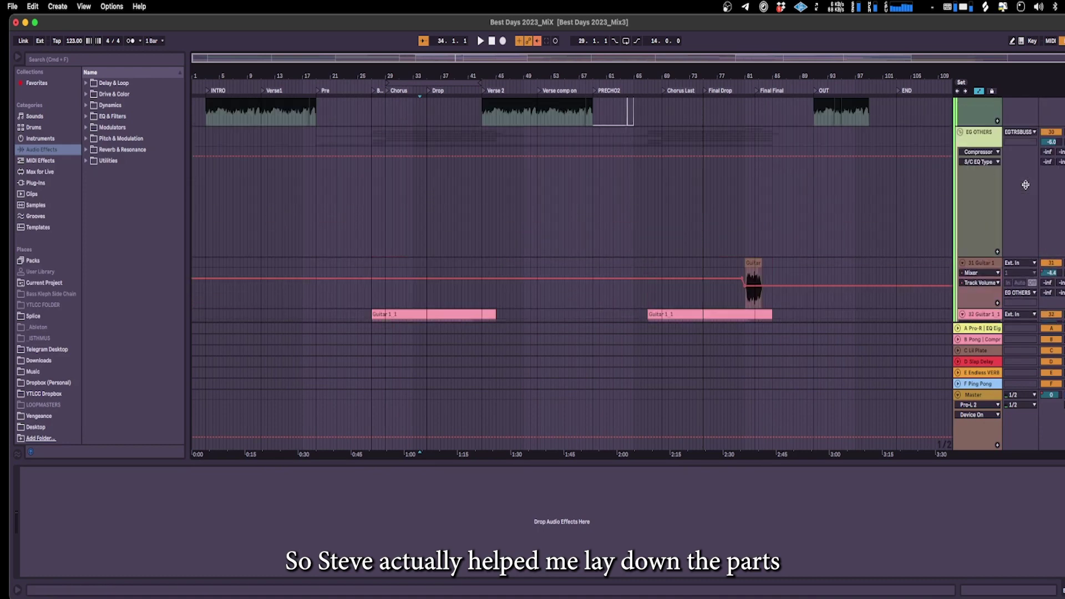
scroll(1025, 185, "down", 1)
scroll(527, 290, "down", 10)
Play the guitar layers from the insert point, hiding the detail view, then stop
key("space")
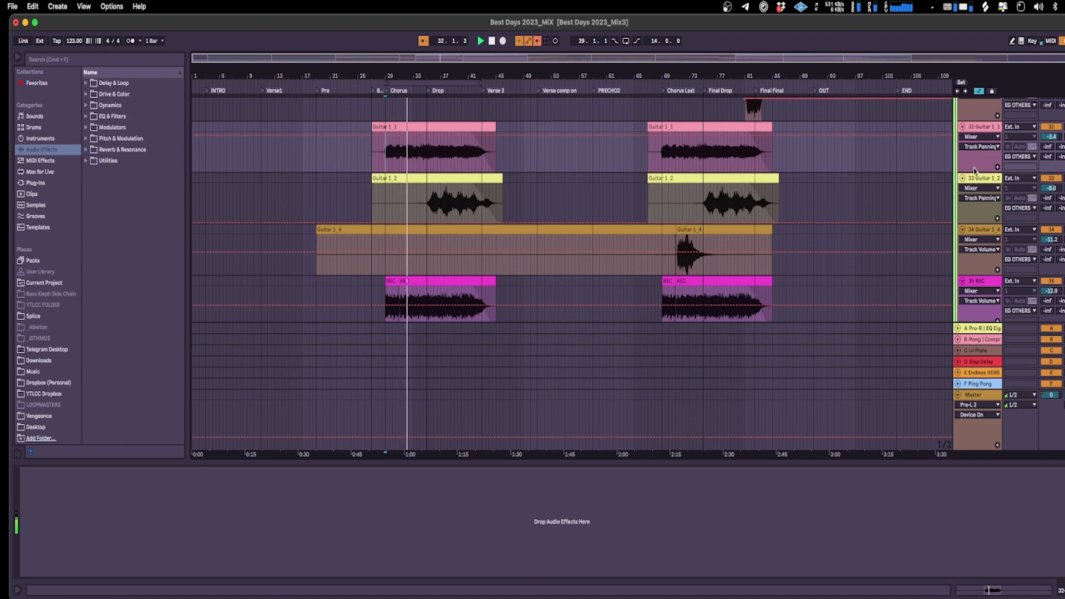
scroll(975, 171, "up", 3)
scroll(974, 171, "up", 2)
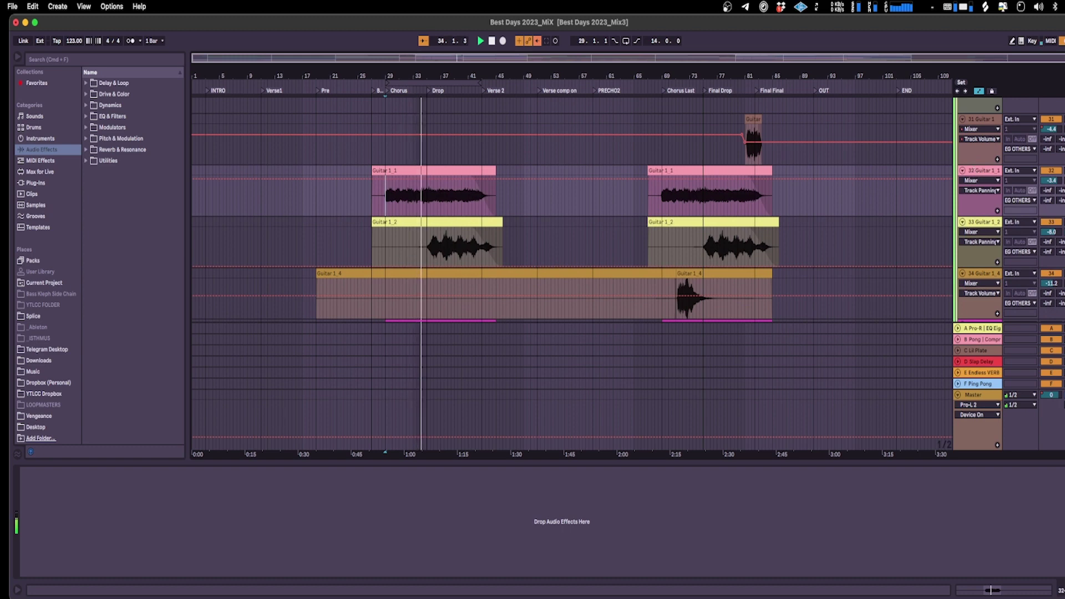
key("super+z")
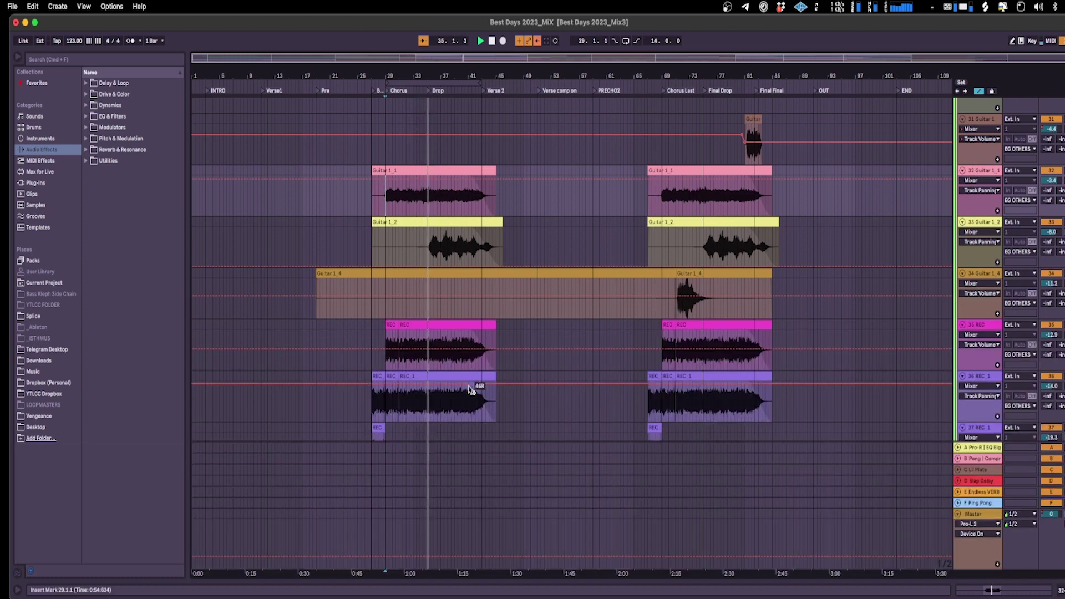
key("space")
Play the guitars from bar 71 on Guitar 1_4, then fold all tracks into single rows
left_click(428, 359)
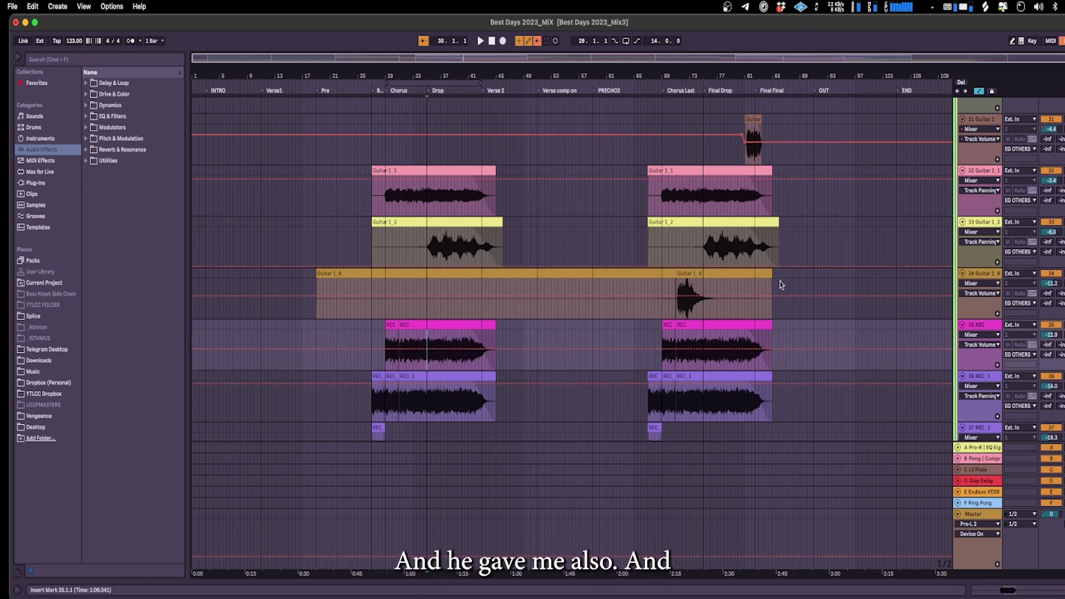
left_click(678, 312)
key("space")
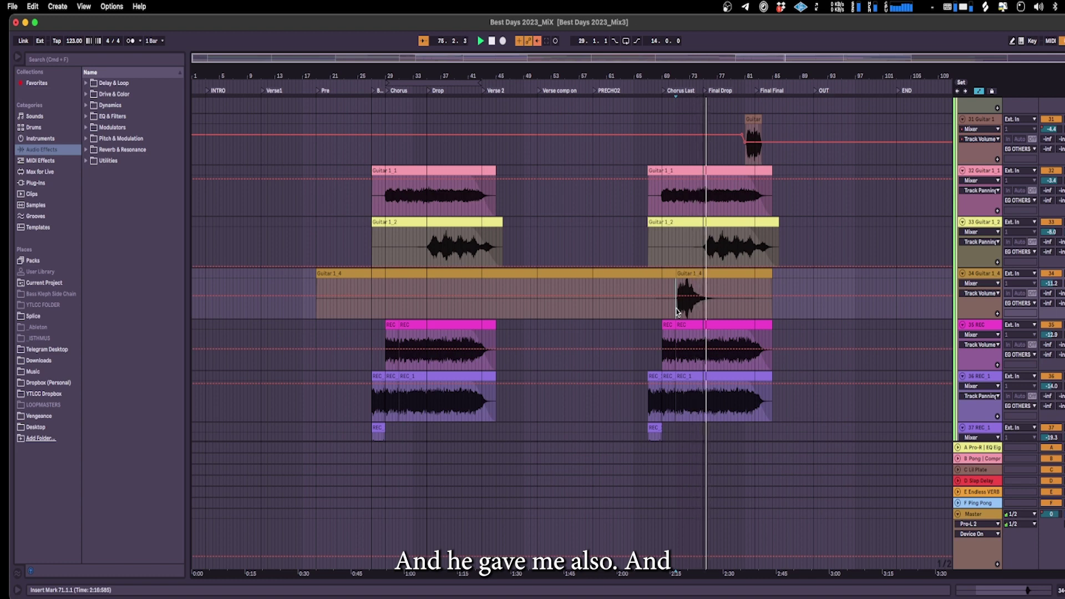
left_click(963, 275, "alt")
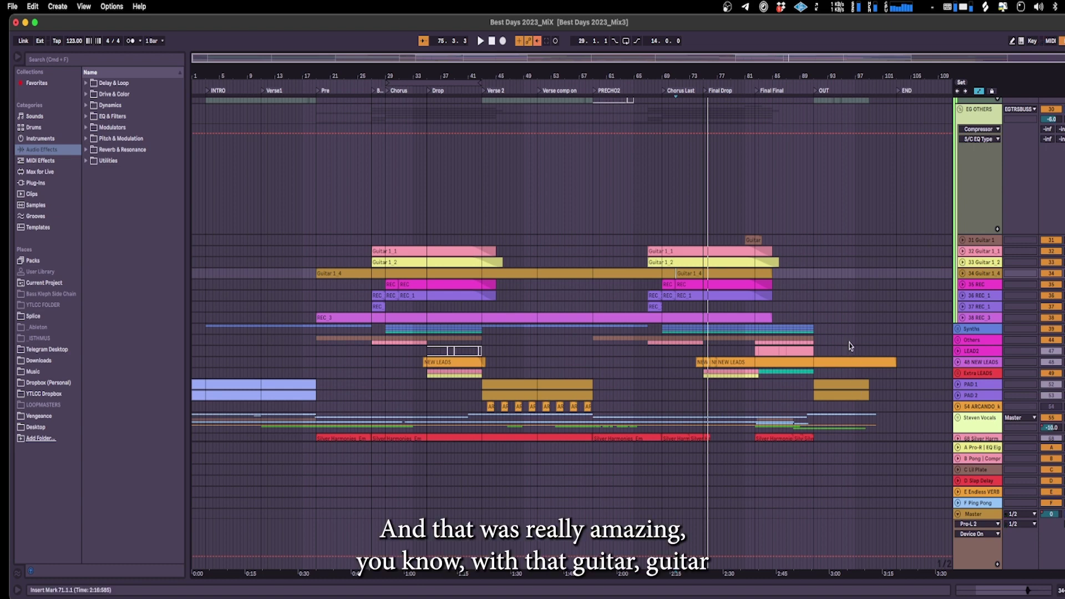
Collapse the EG OTHERS group to show STEW VOCALS through Final Bridge
scroll(848, 346, "up", 3)
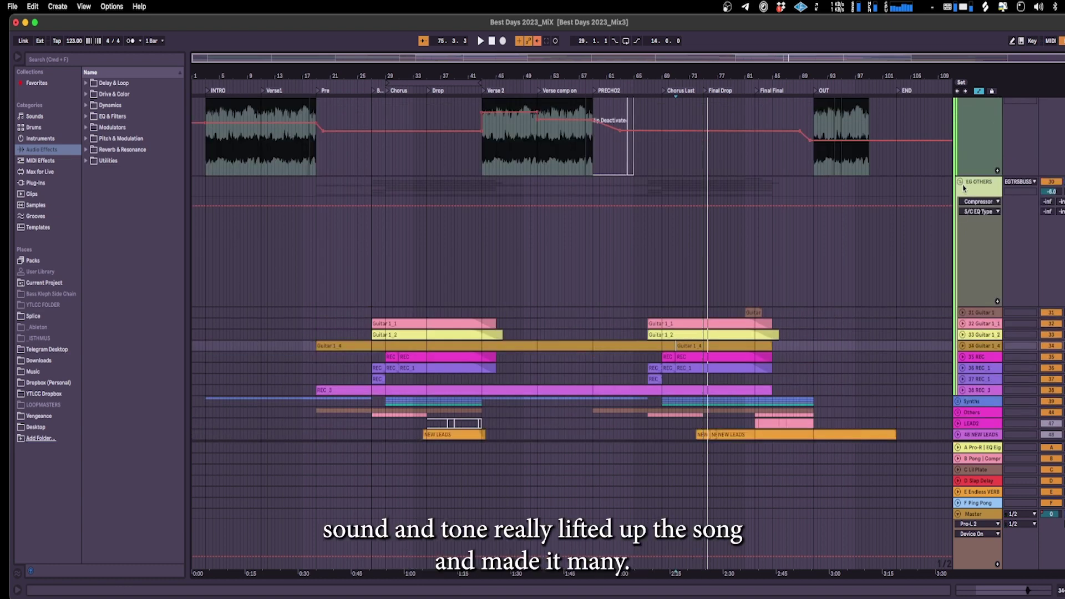
left_click(960, 181)
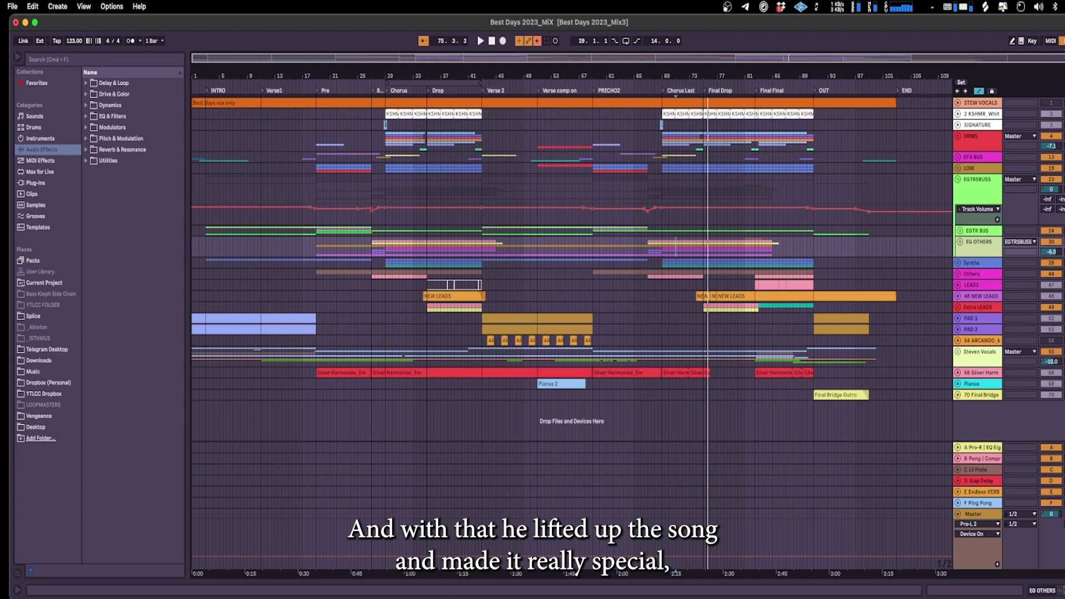